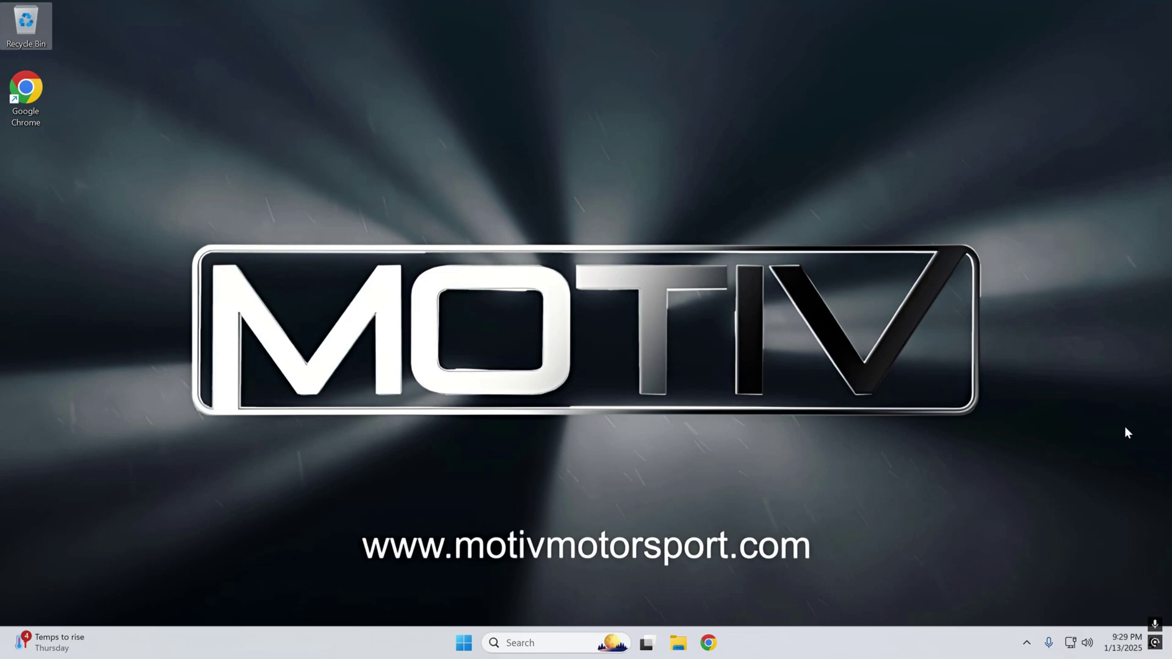
Open the MOTIV Motorsport website's ReFlex installation and downloads page in a new browser tab.
{"action": "left_click", "coordinate": [708, 643]}
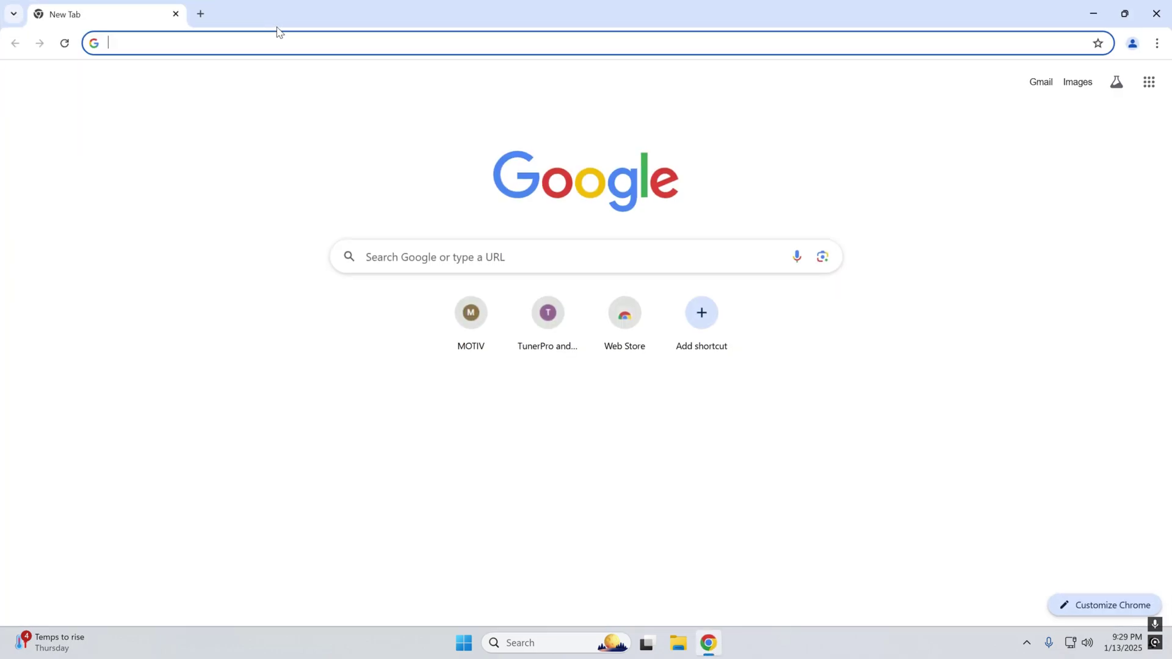
{"action": "type", "text": "motivmotorsport.com"}
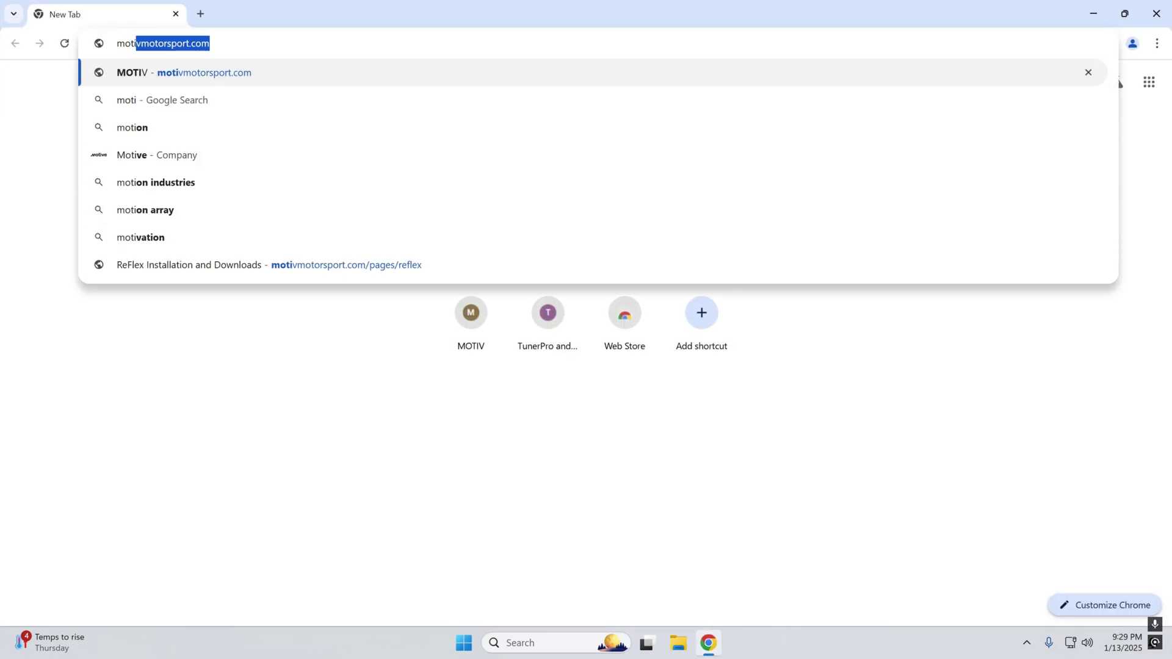
{"action": "key", "text": "Return"}
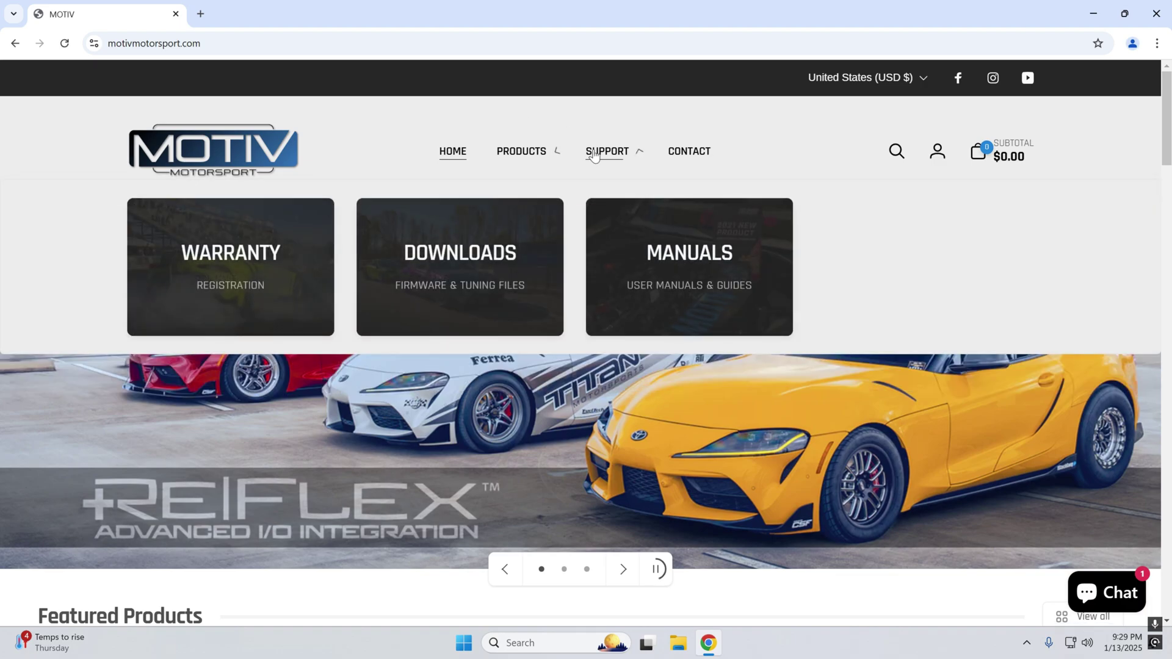
{"action": "left_click", "coordinate": [593, 154]}
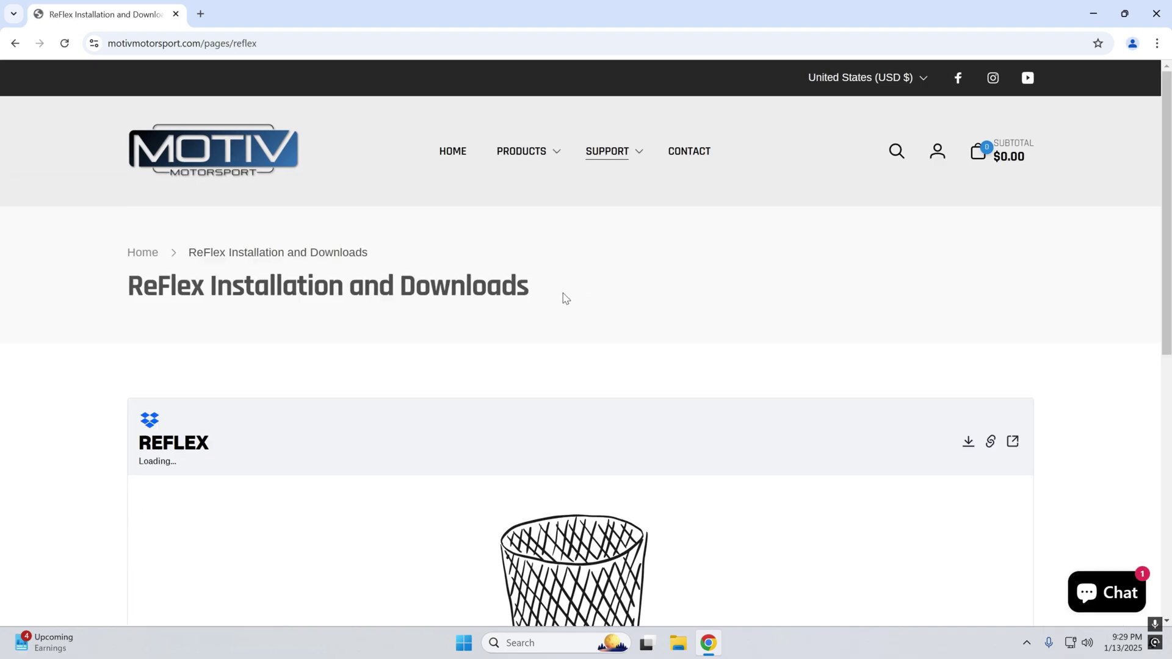
{"action": "scroll", "coordinate": [562, 298], "scroll_direction": "down", "scroll_amount": 3}
Download MOTIV Firmware Bootloader.zip from the Firmware folder.
{"action": "left_click", "coordinate": [348, 378]}
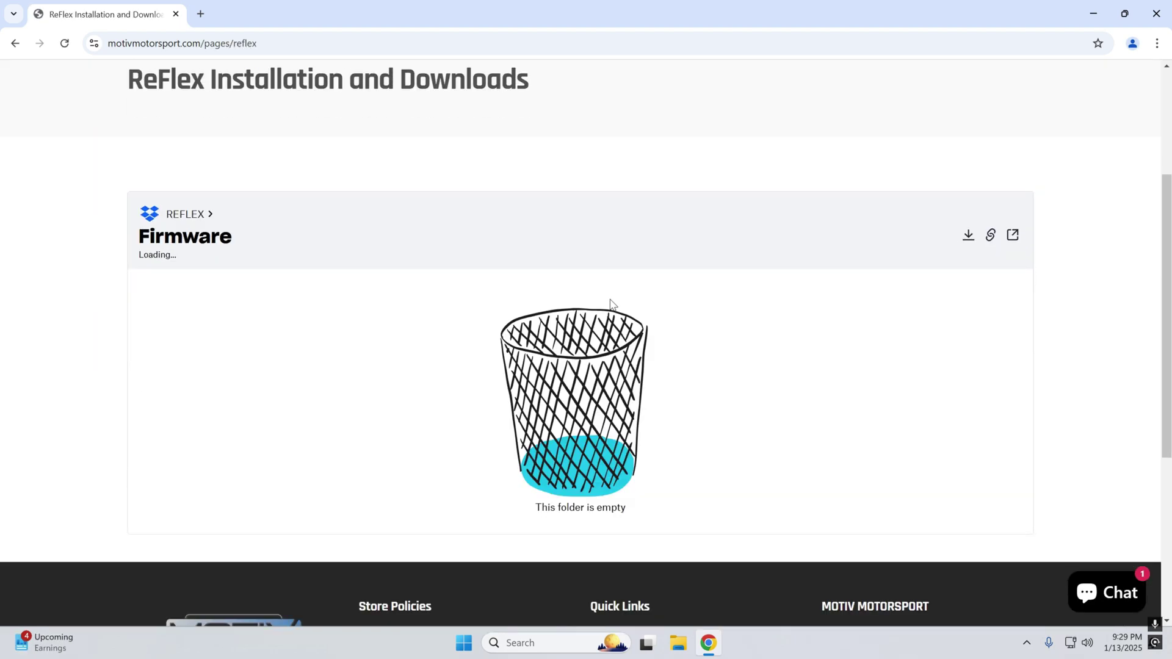
{"action": "scroll", "coordinate": [601, 212], "scroll_direction": "down", "scroll_amount": 4}
{"action": "scroll", "coordinate": [581, 238], "scroll_direction": "up", "scroll_amount": 4}
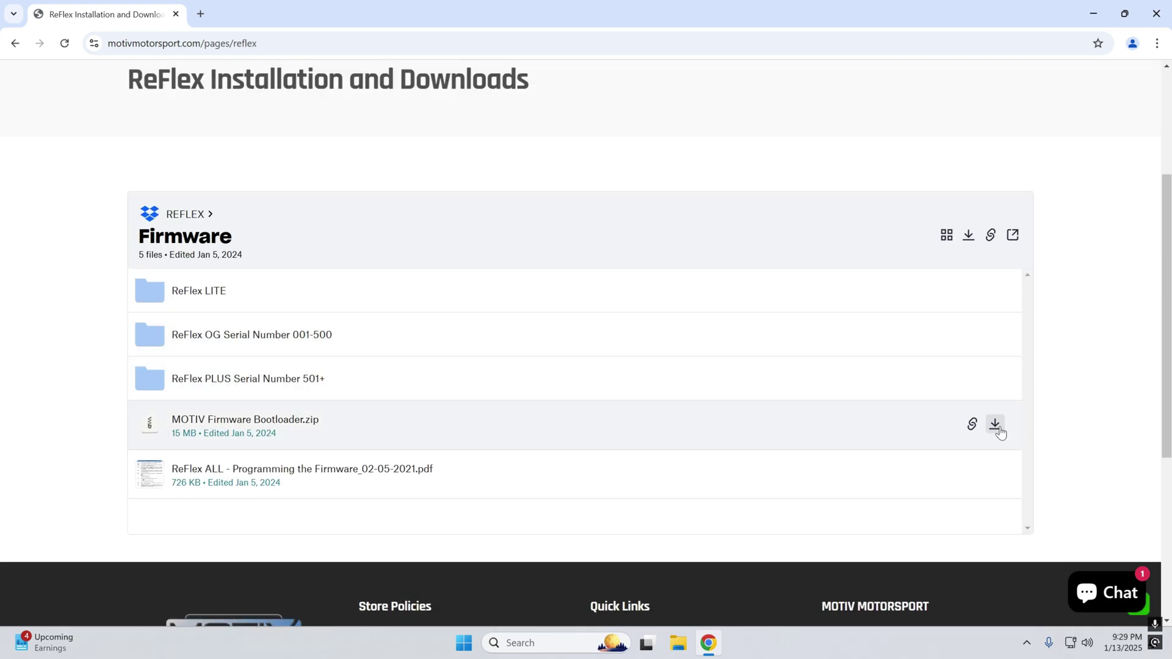
{"action": "left_click", "coordinate": [996, 425]}
{"action": "left_click", "coordinate": [267, 377]}
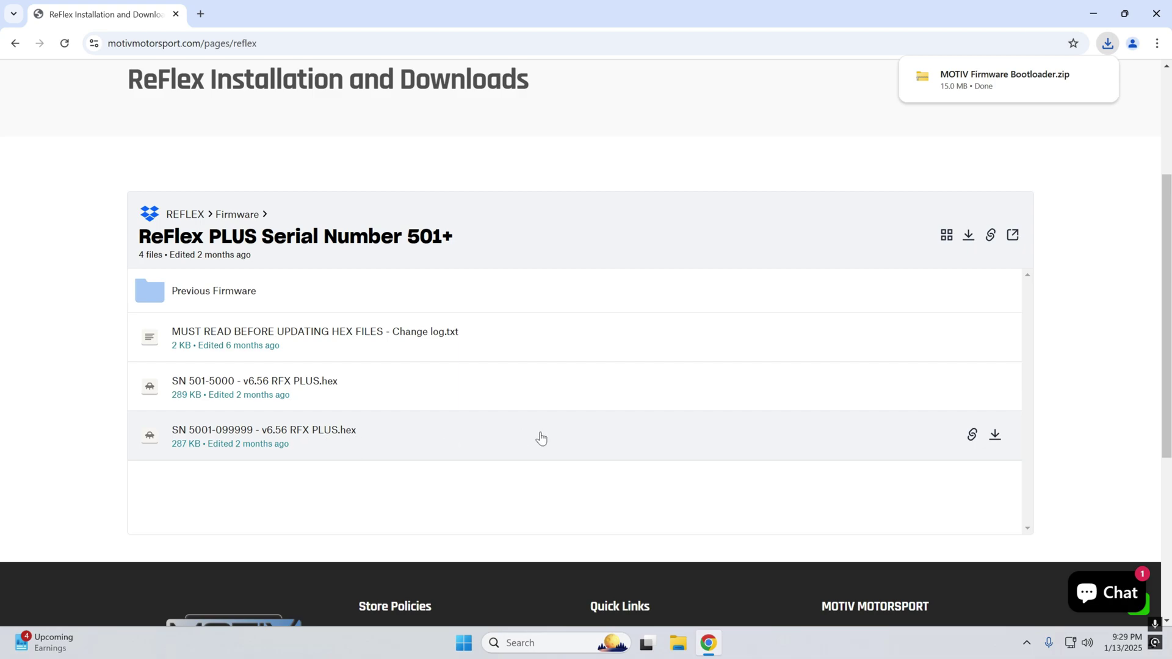
{"action": "left_click", "coordinate": [994, 434]}
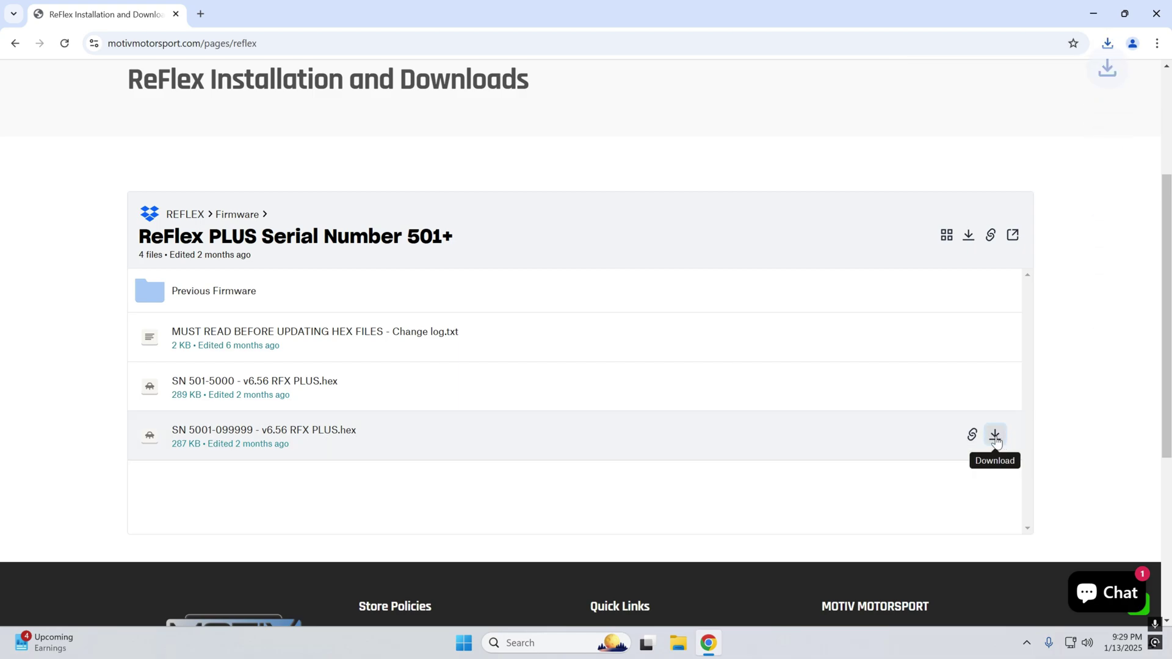
{"action": "left_click", "coordinate": [175, 217]}
Download V6.42_Reflex+_XDF.xdf and v6.2x_ADX_ALL.adx from Tuning Files > ReFlex PLUS.
{"action": "scroll", "coordinate": [428, 463], "scroll_direction": "down", "scroll_amount": 1}
{"action": "left_click", "coordinate": [800, 356]}
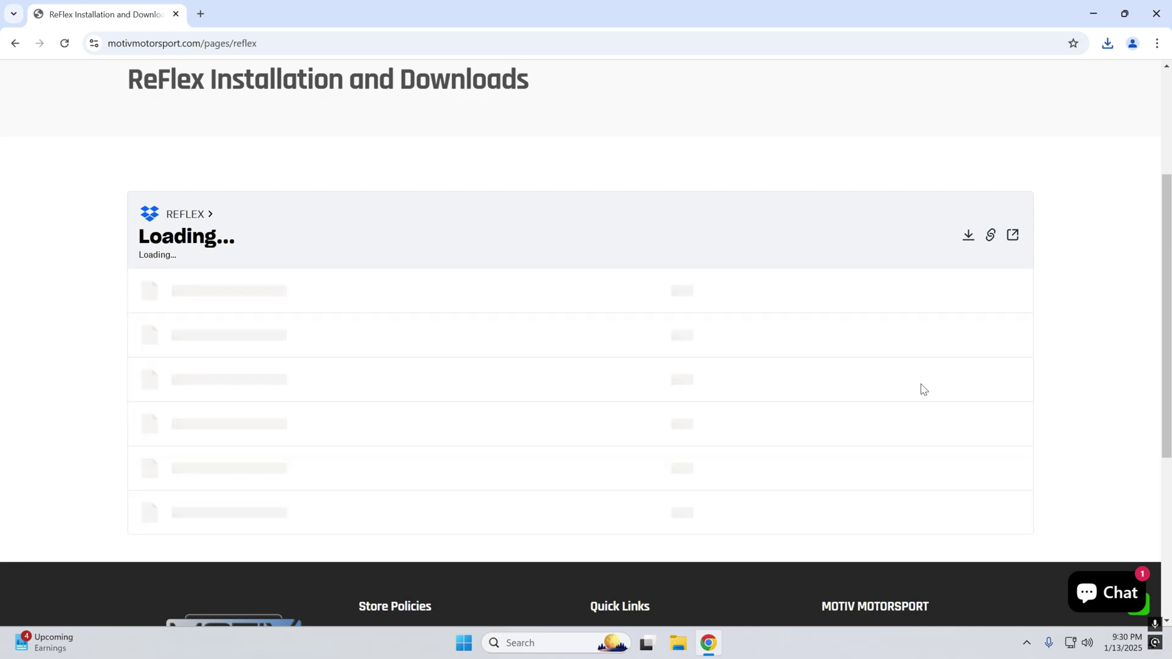
{"action": "scroll", "coordinate": [488, 308], "scroll_direction": "down", "scroll_amount": 2}
{"action": "scroll", "coordinate": [502, 324], "scroll_direction": "up", "scroll_amount": 2}
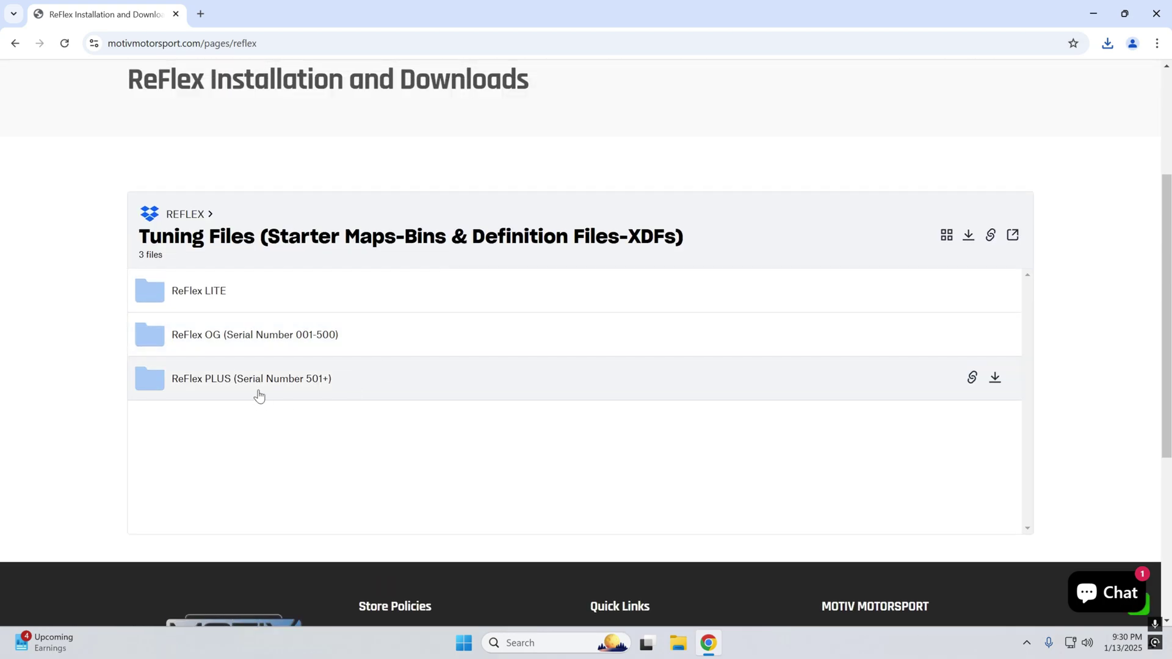
{"action": "left_click", "coordinate": [258, 395]}
{"action": "scroll", "coordinate": [469, 345], "scroll_direction": "down", "scroll_amount": 3}
{"action": "scroll", "coordinate": [249, 432], "scroll_direction": "up", "scroll_amount": 2}
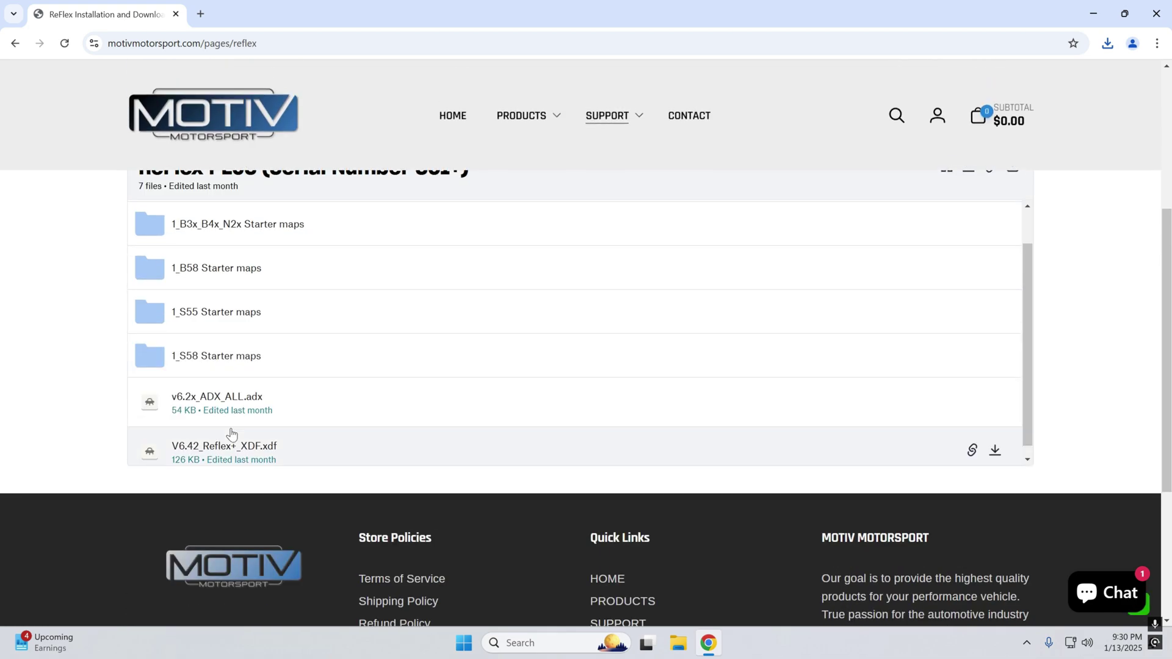
{"action": "left_click", "coordinate": [995, 449]}
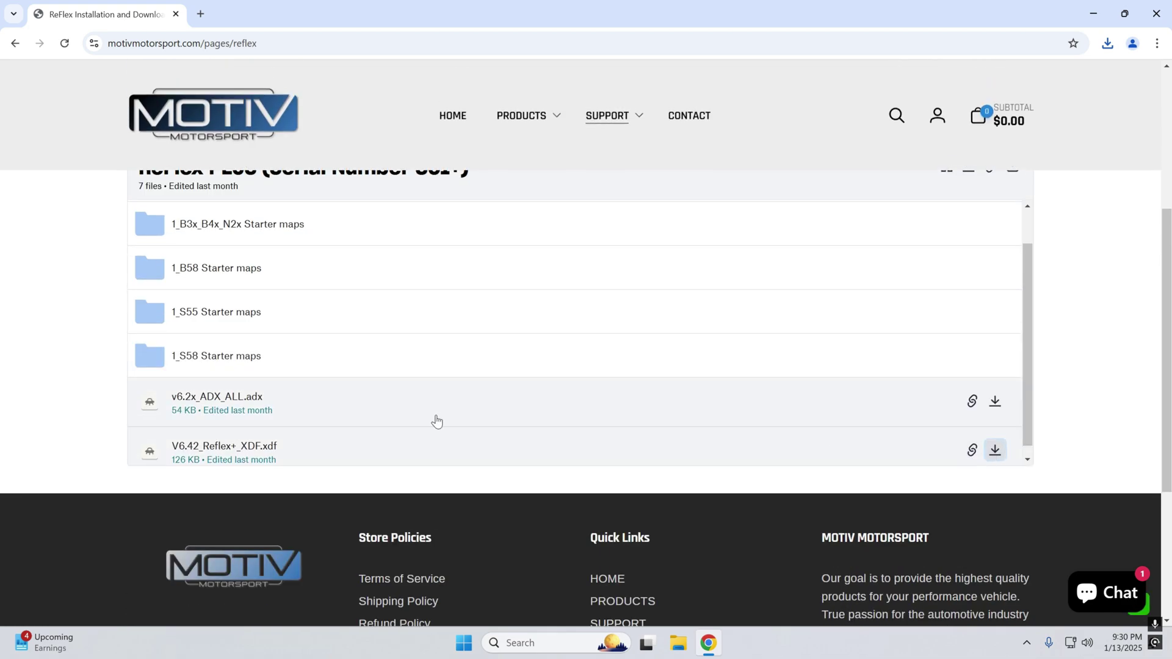
{"action": "left_click", "coordinate": [997, 413]}
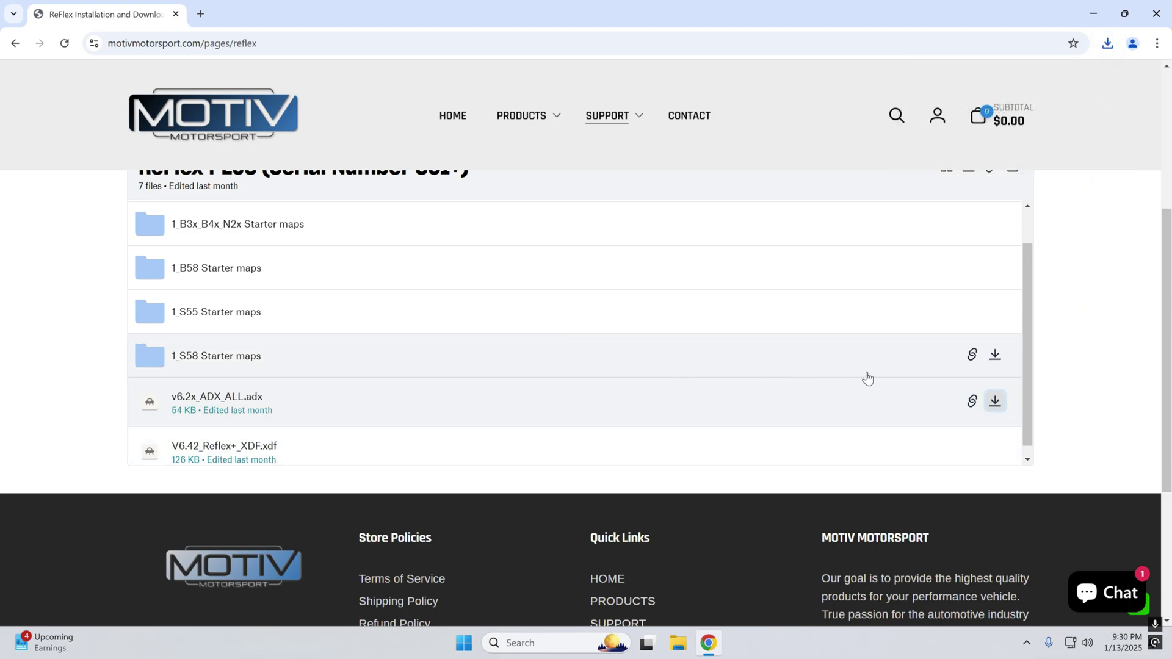
Download the 750cc OEM HP N54-N55 bin from the 1_N54_N55 Starter maps folder.
{"action": "scroll", "coordinate": [867, 379], "scroll_direction": "up", "scroll_amount": 2}
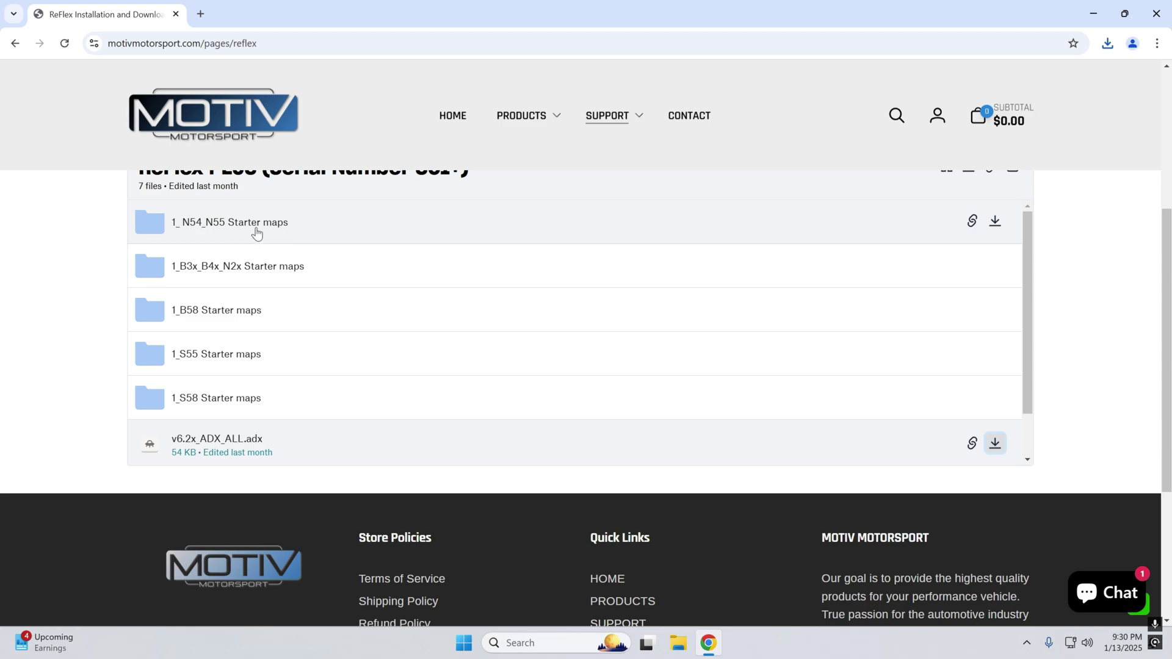
{"action": "left_click", "coordinate": [255, 233]}
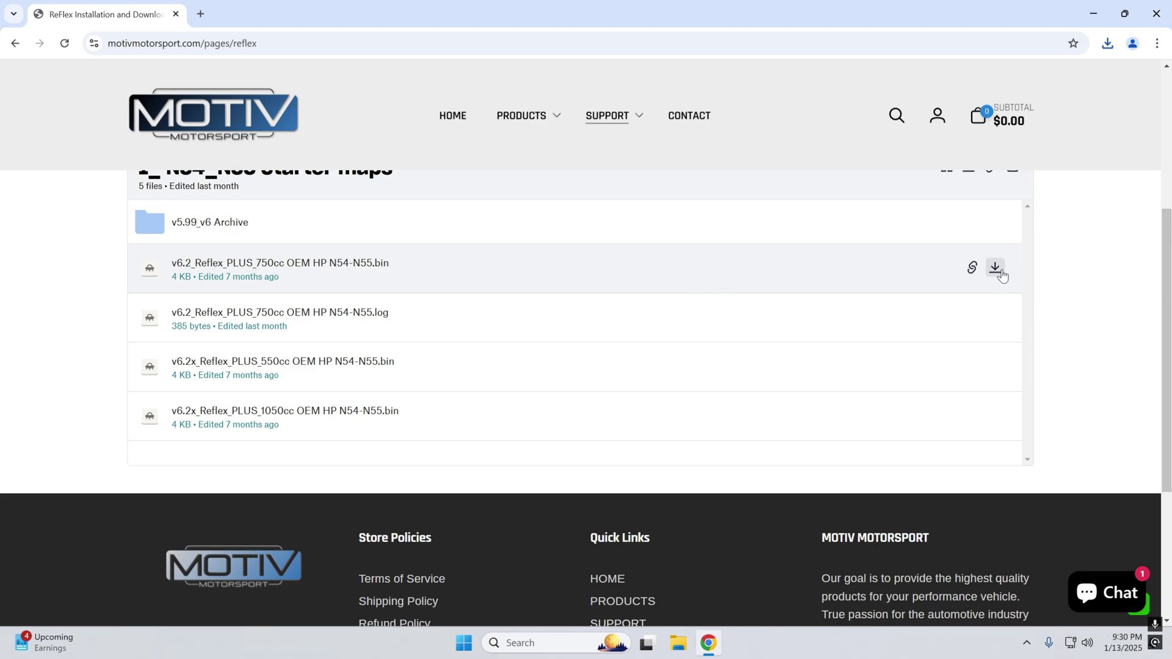
{"action": "left_click", "coordinate": [998, 270]}
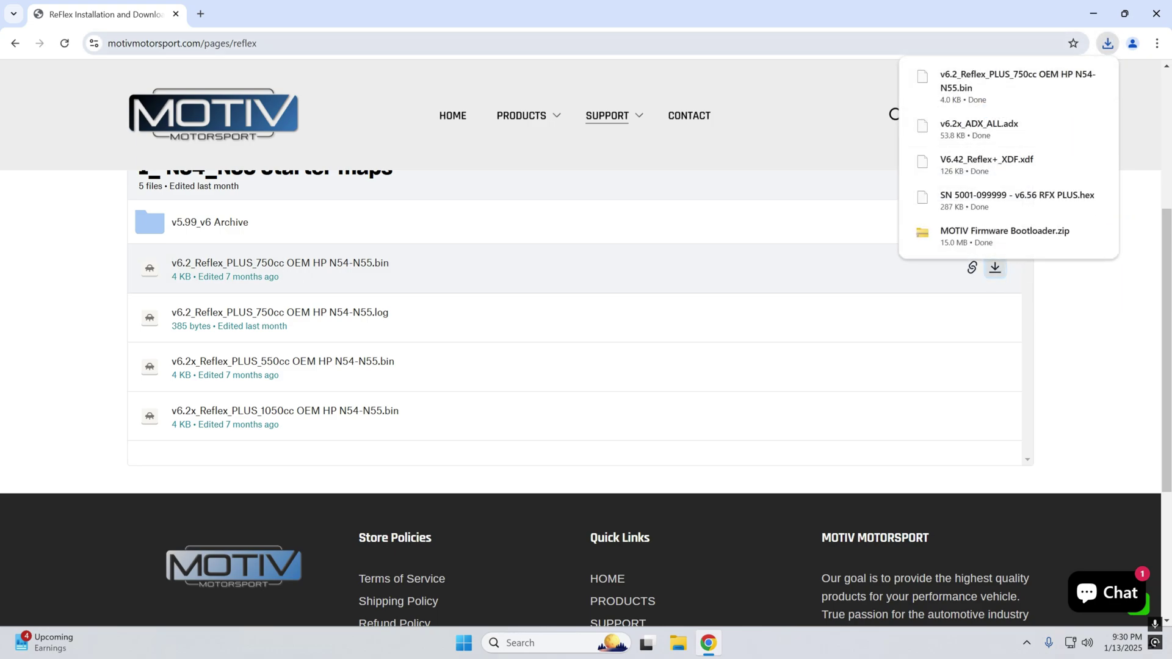
Search for 'tuner pro' and download the TunerPro RT 5.00.10033 installer from tunerpro.net.
{"action": "left_click", "coordinate": [145, 38]}
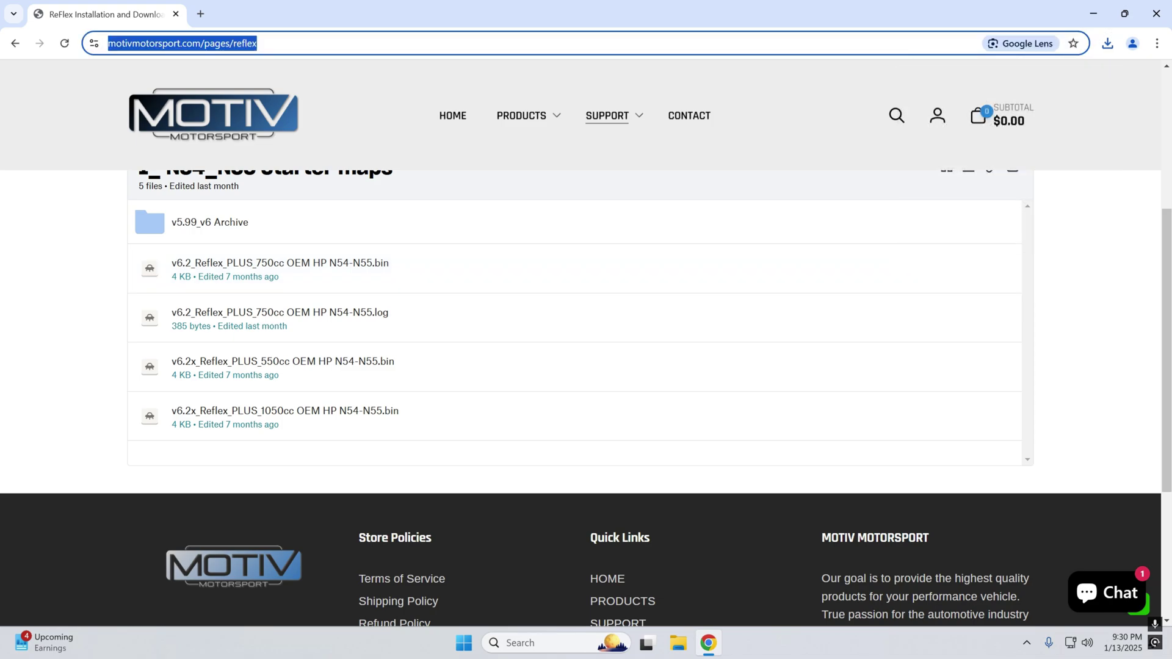
{"action": "type", "text": "tuner pro"}
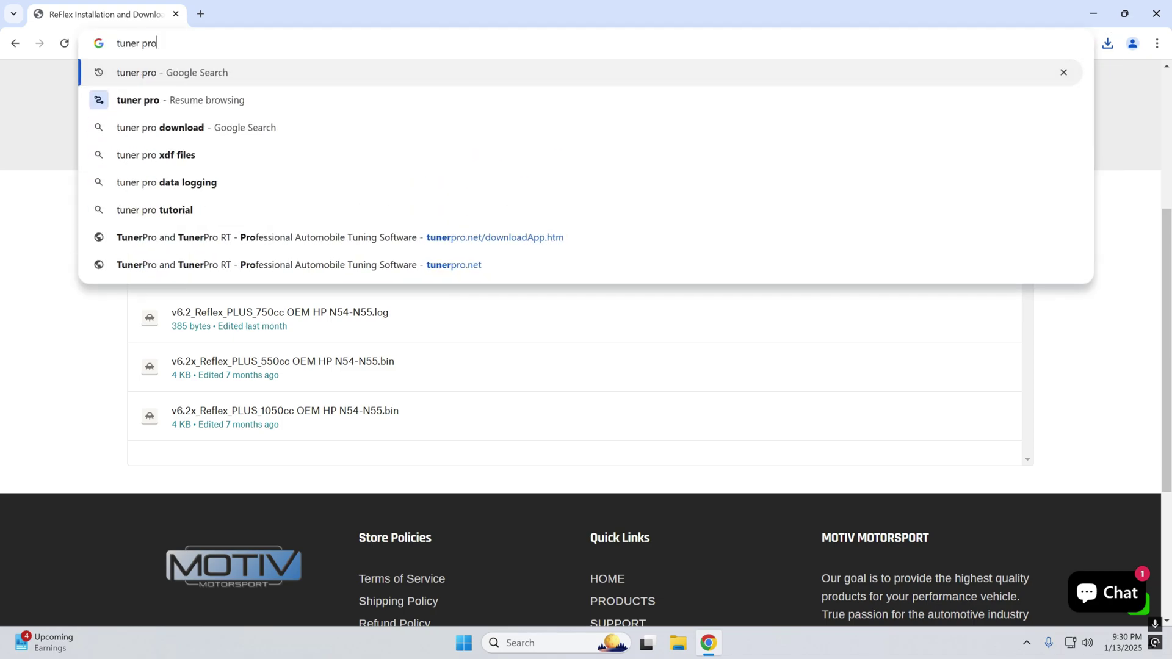
{"action": "key", "text": "Return"}
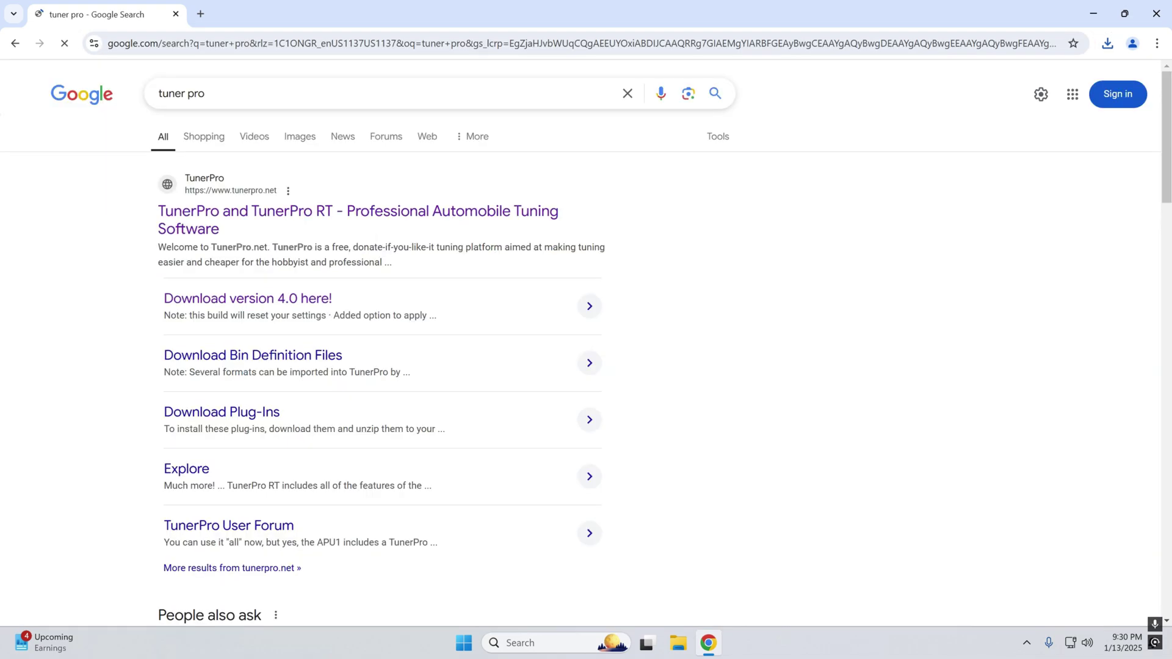
{"action": "left_click", "coordinate": [375, 211]}
{"action": "mouse_move", "coordinate": [459, 195]}
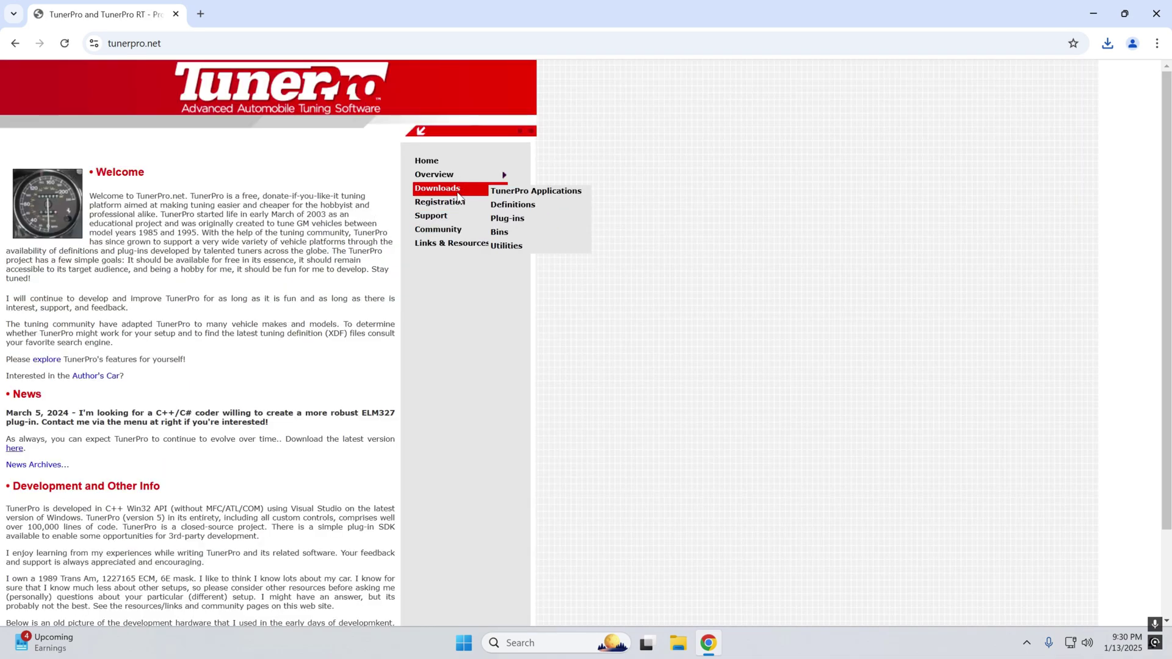
{"action": "left_click", "coordinate": [501, 193]}
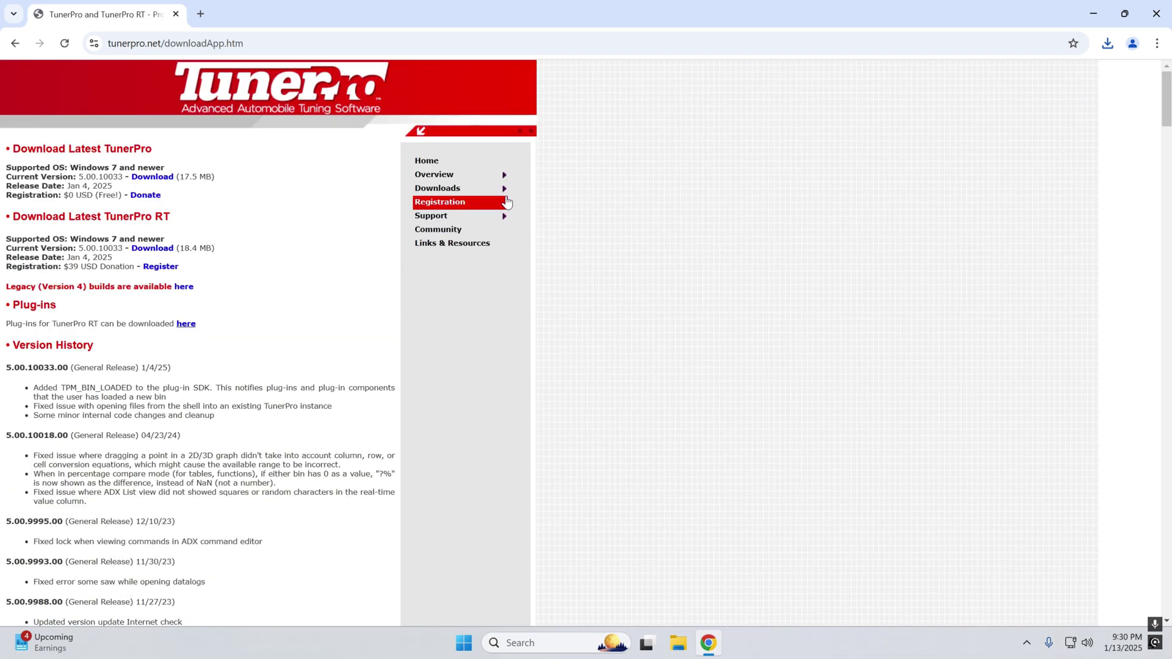
{"action": "left_click", "coordinate": [149, 249]}
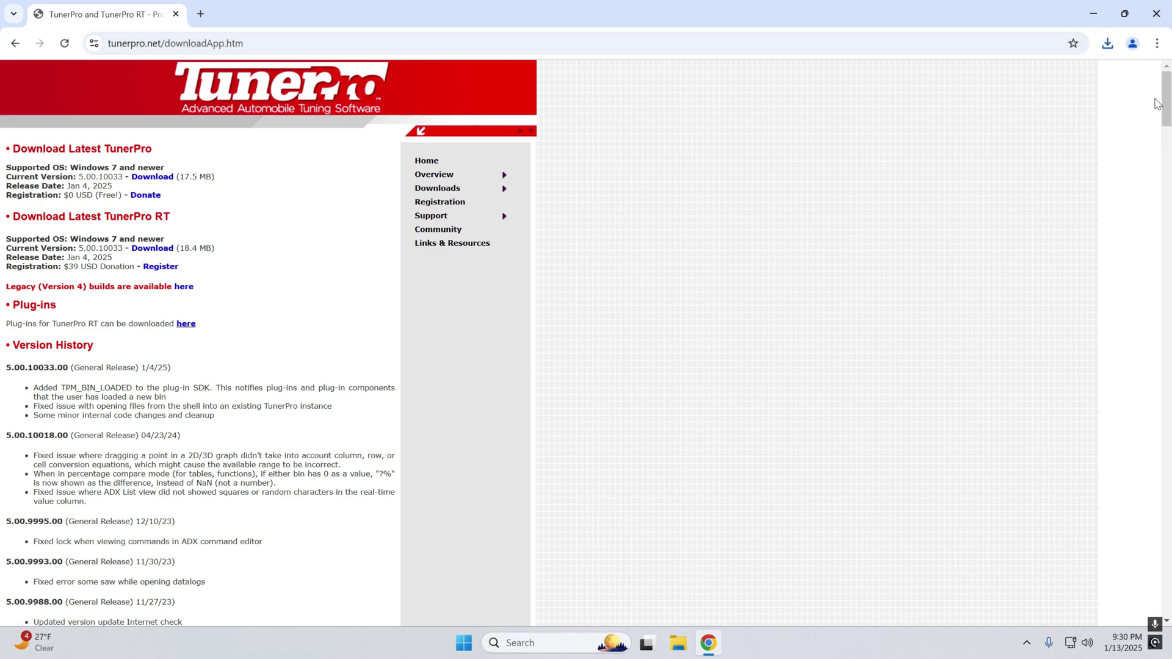
Launch the downloaded TunerPro RT setup, bypassing the SmartScreen warning with Run anyway.
{"action": "left_click", "coordinate": [1107, 43]}
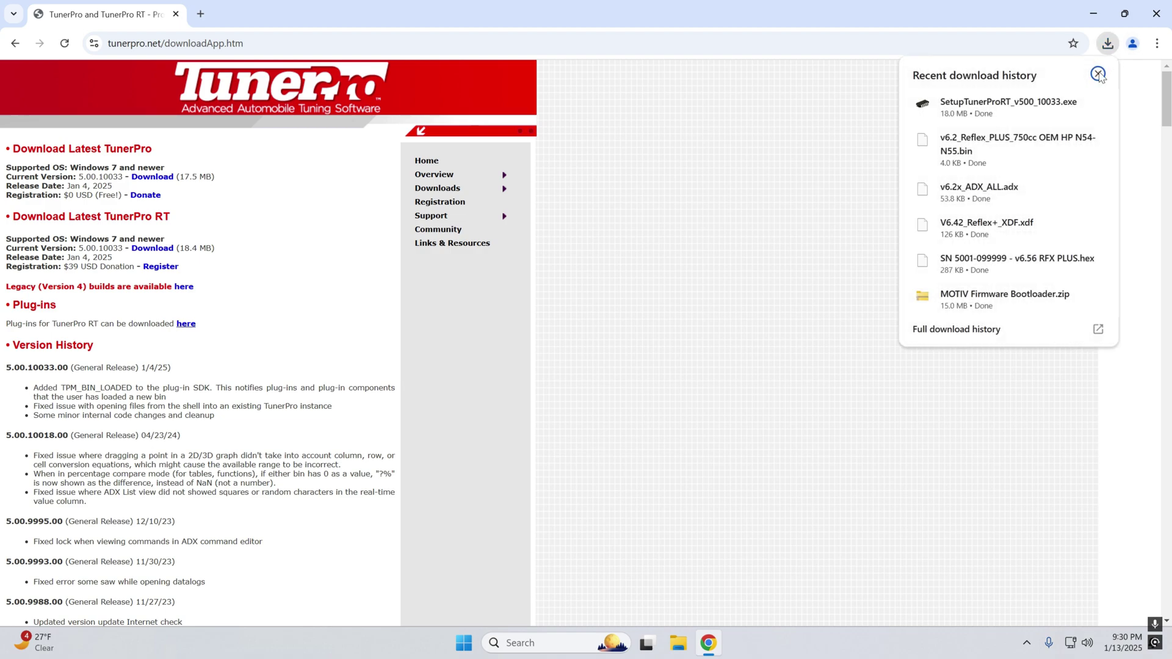
{"action": "left_click", "coordinate": [1018, 105]}
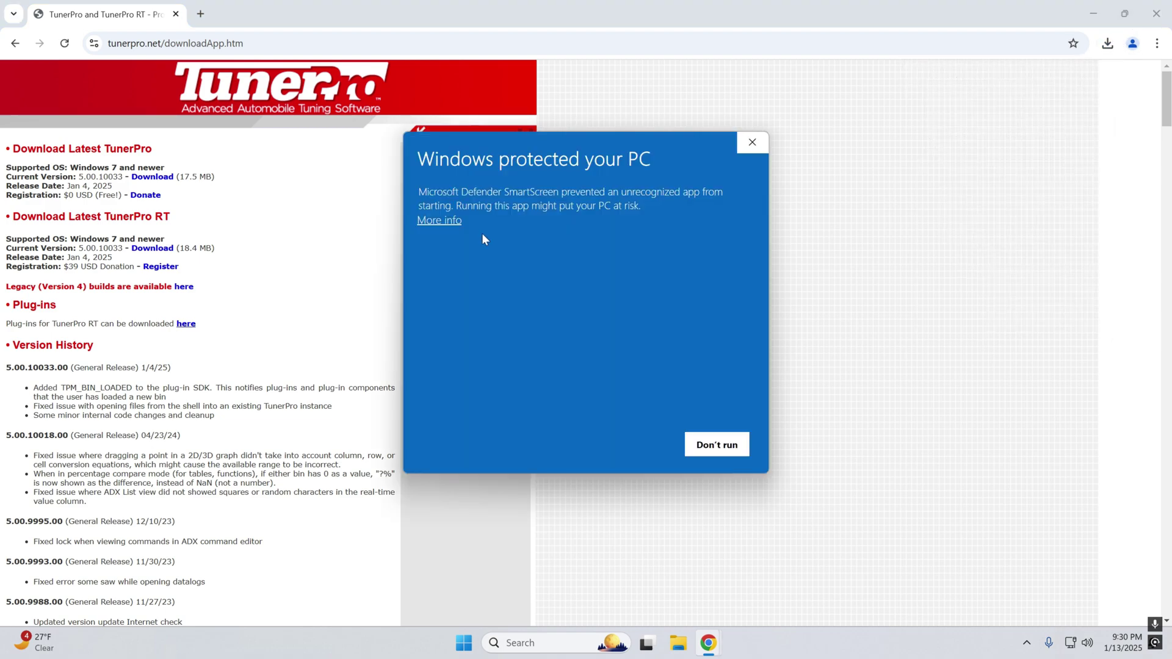
{"action": "left_click", "coordinate": [441, 220]}
{"action": "left_click", "coordinate": [624, 443]}
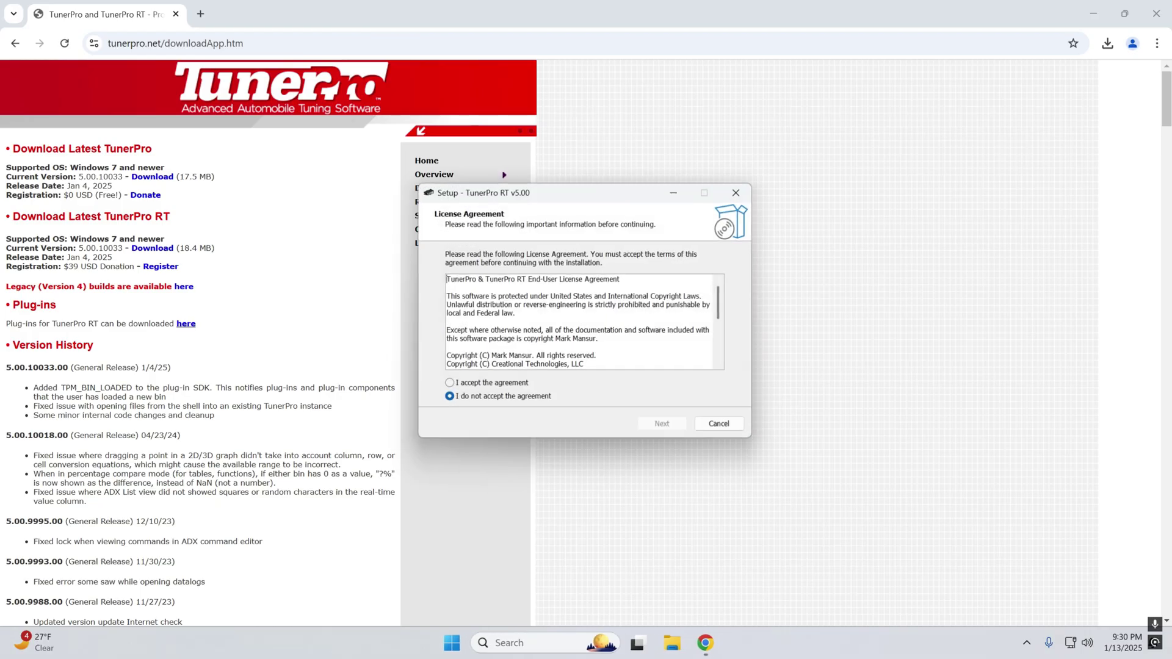
Accept the license, install TunerPro RT with the default folder and tasks, and close the browser.
{"action": "left_click", "coordinate": [604, 385]}
{"action": "left_click", "coordinate": [682, 425]}
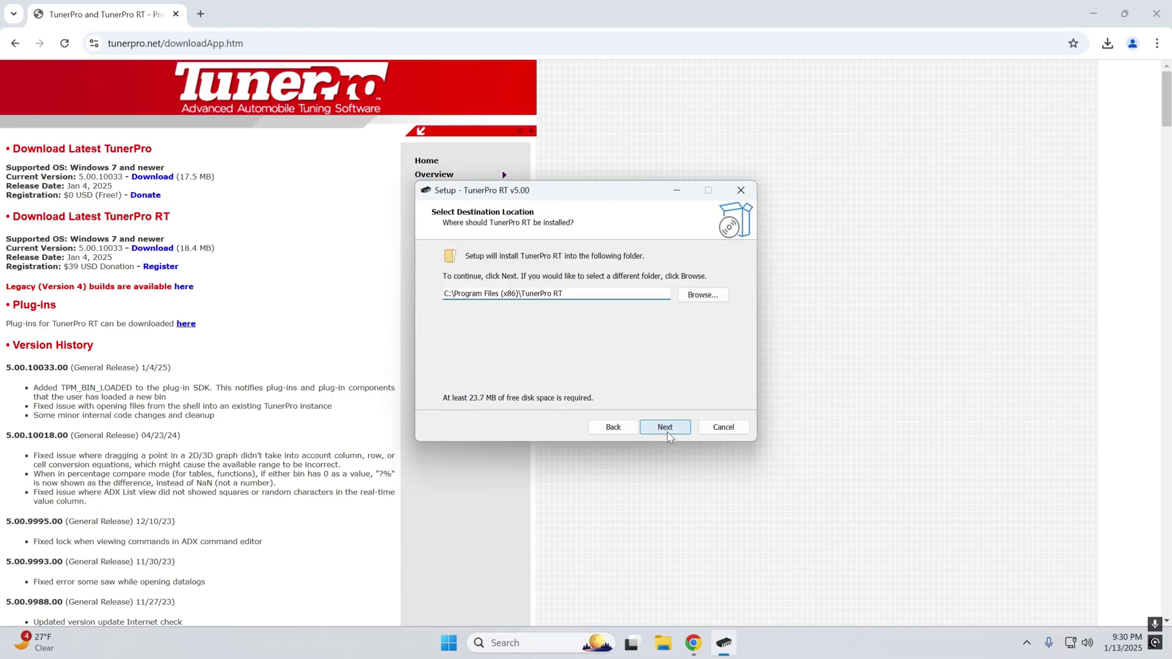
{"action": "left_click", "coordinate": [665, 426]}
{"action": "left_click", "coordinate": [665, 427]}
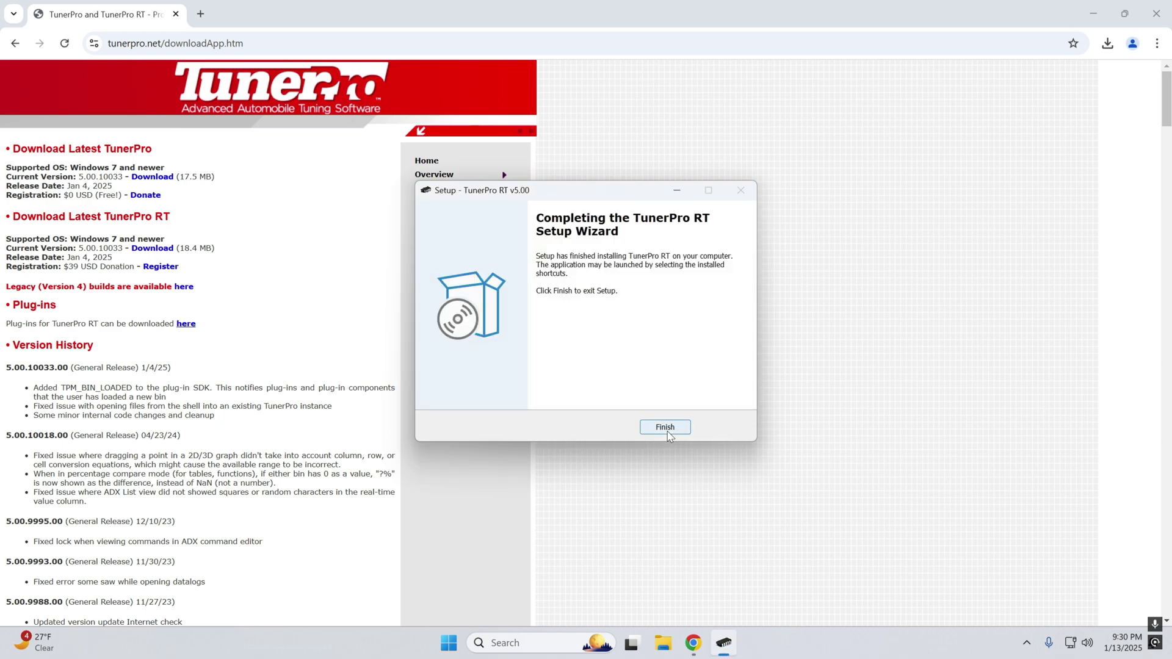
{"action": "left_click", "coordinate": [664, 427]}
{"action": "left_click", "coordinate": [1152, 24]}
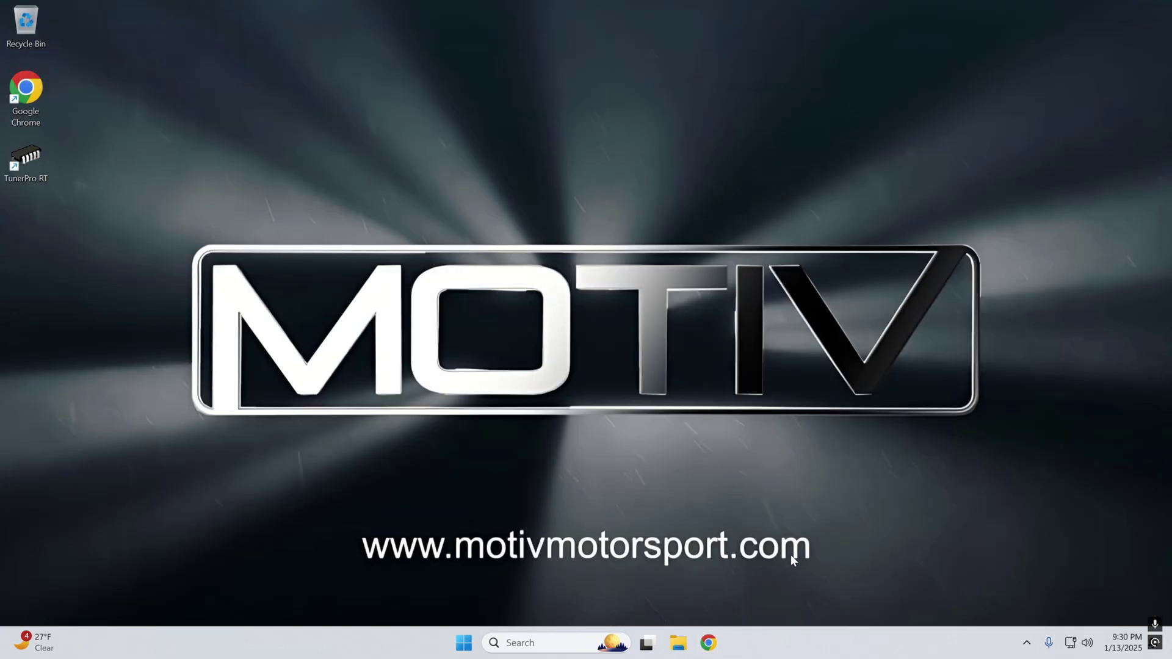
Extract MOTIV Firmware Bootloader.zip in Downloads and open the extracted bootloader folder.
{"action": "right_click", "coordinate": [678, 642]}
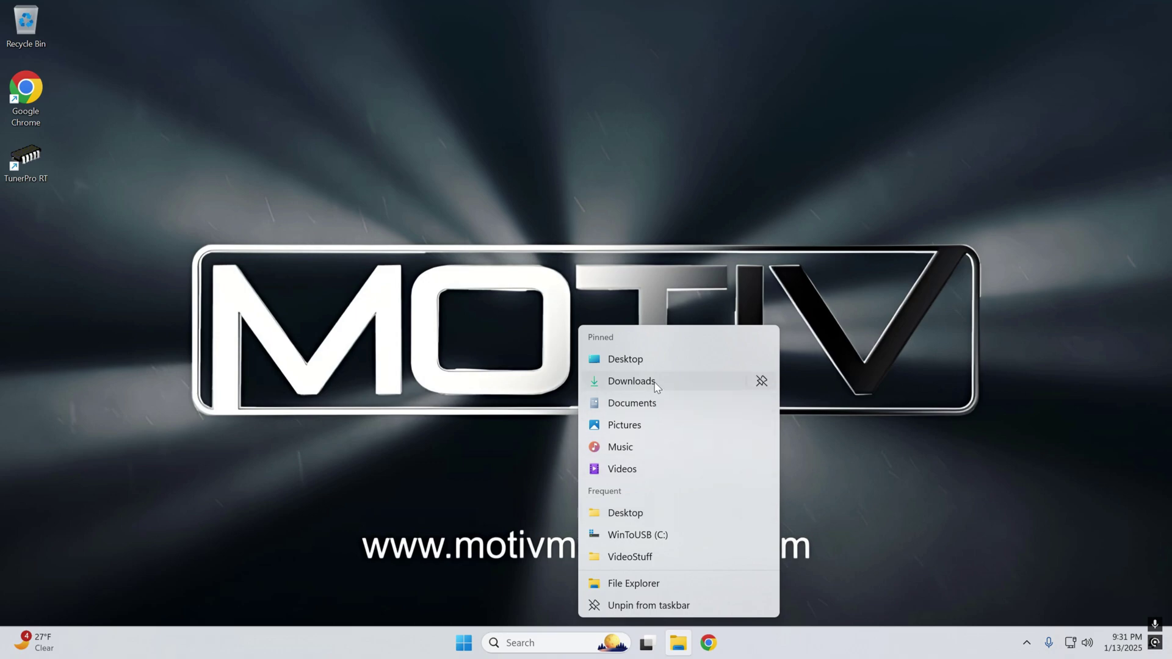
{"action": "left_click", "coordinate": [671, 381]}
{"action": "right_click", "coordinate": [404, 401]}
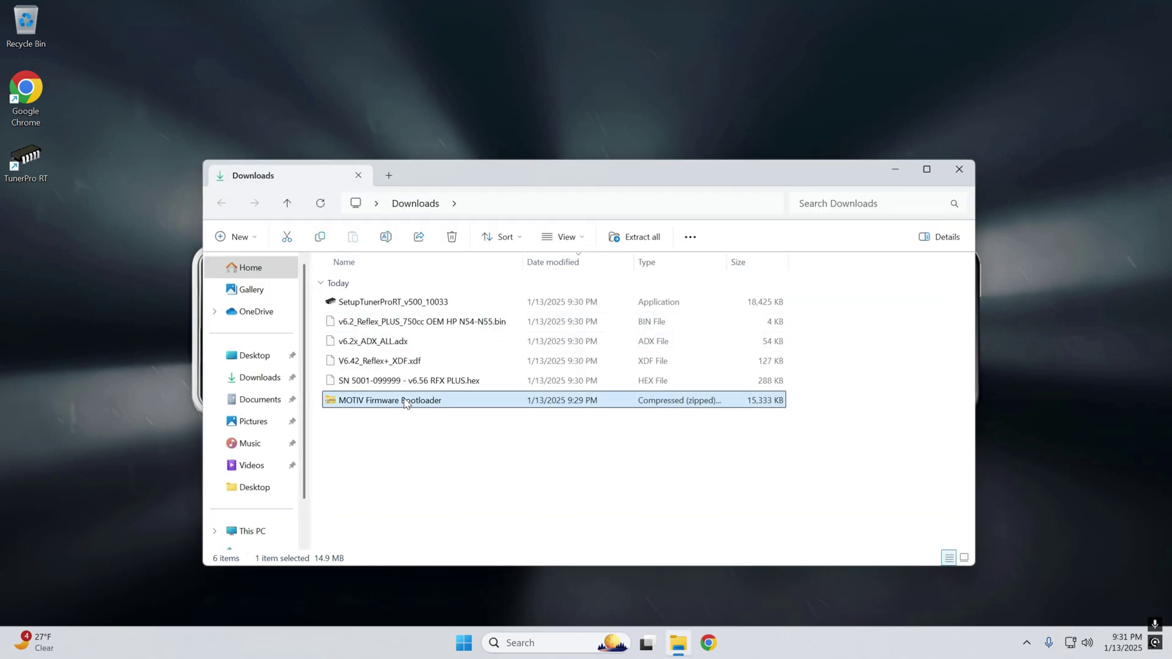
{"action": "left_click", "coordinate": [489, 249]}
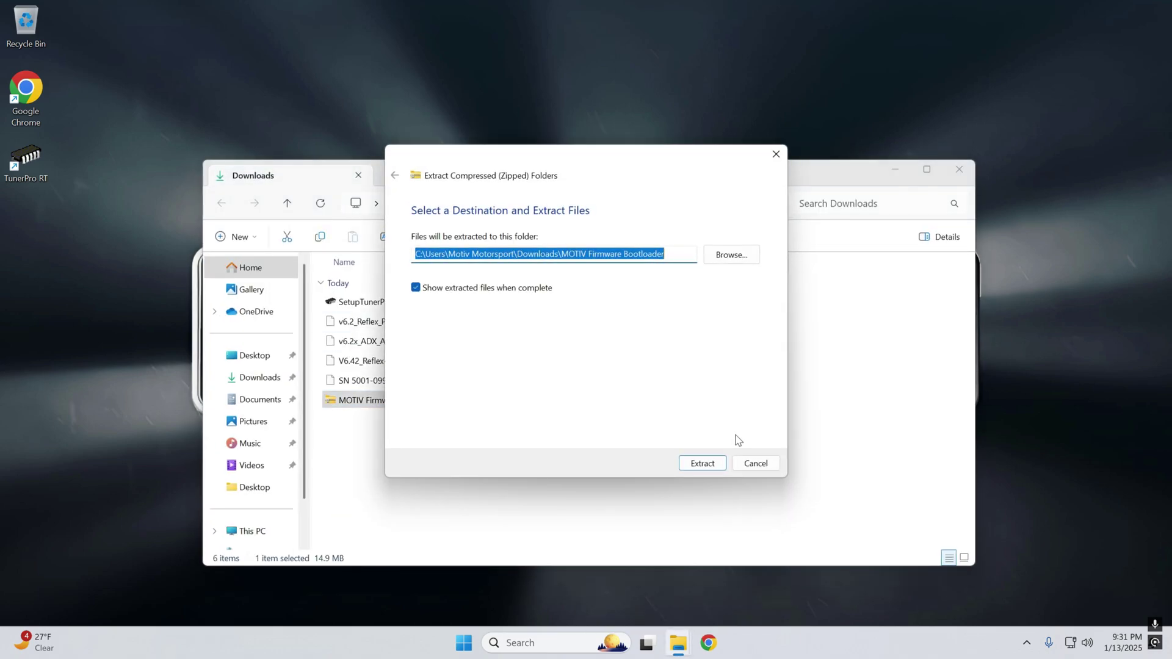
{"action": "left_click", "coordinate": [720, 463]}
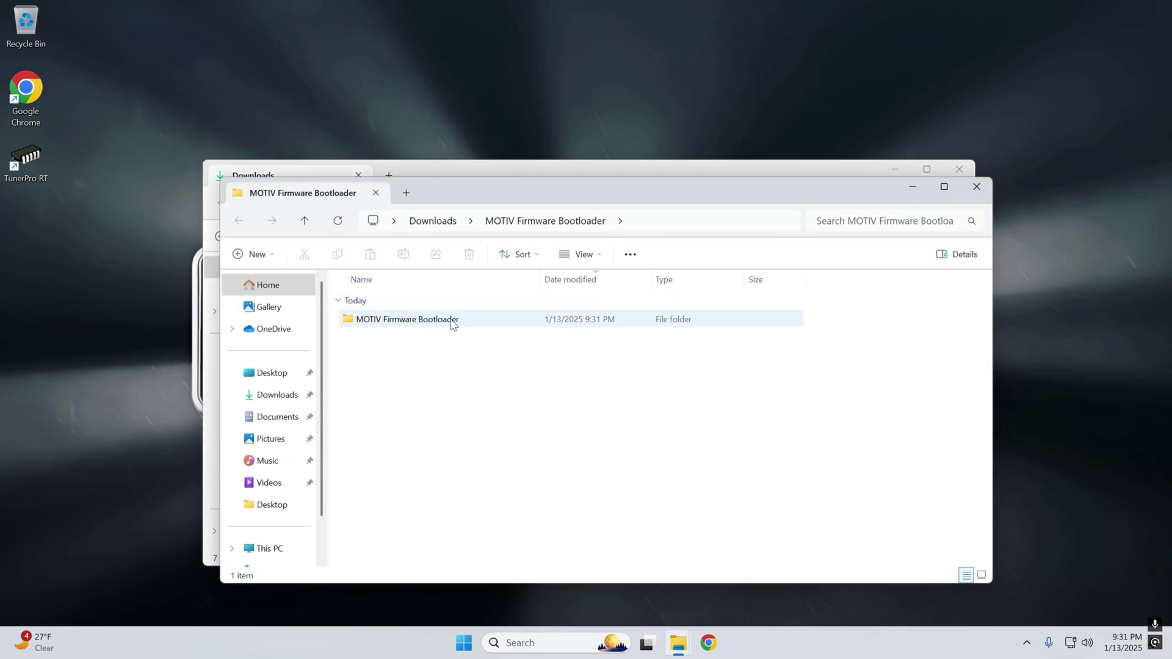
{"action": "double_click", "coordinate": [442, 323]}
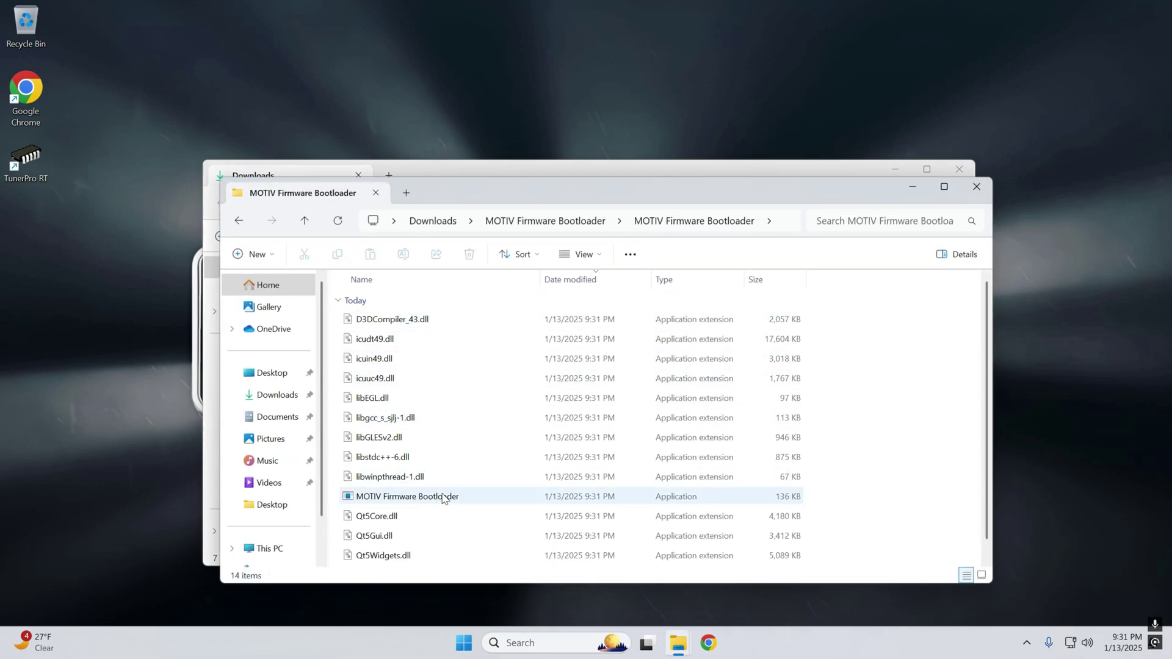
{"action": "double_click", "coordinate": [445, 497]}
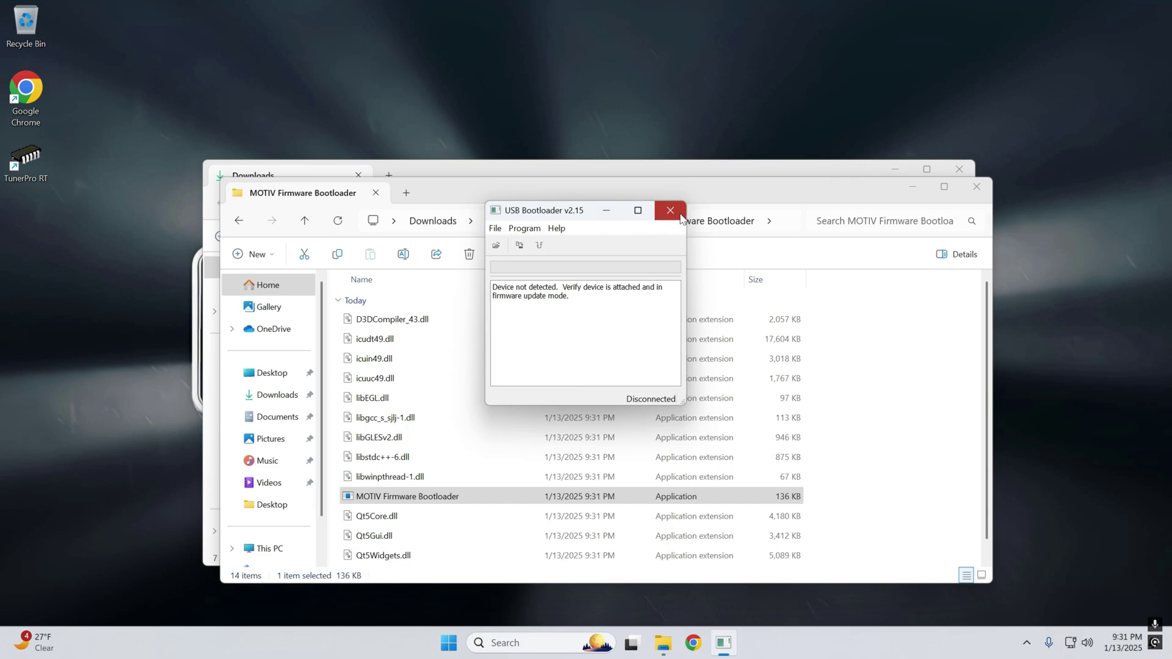
{"action": "left_click", "coordinate": [678, 213]}
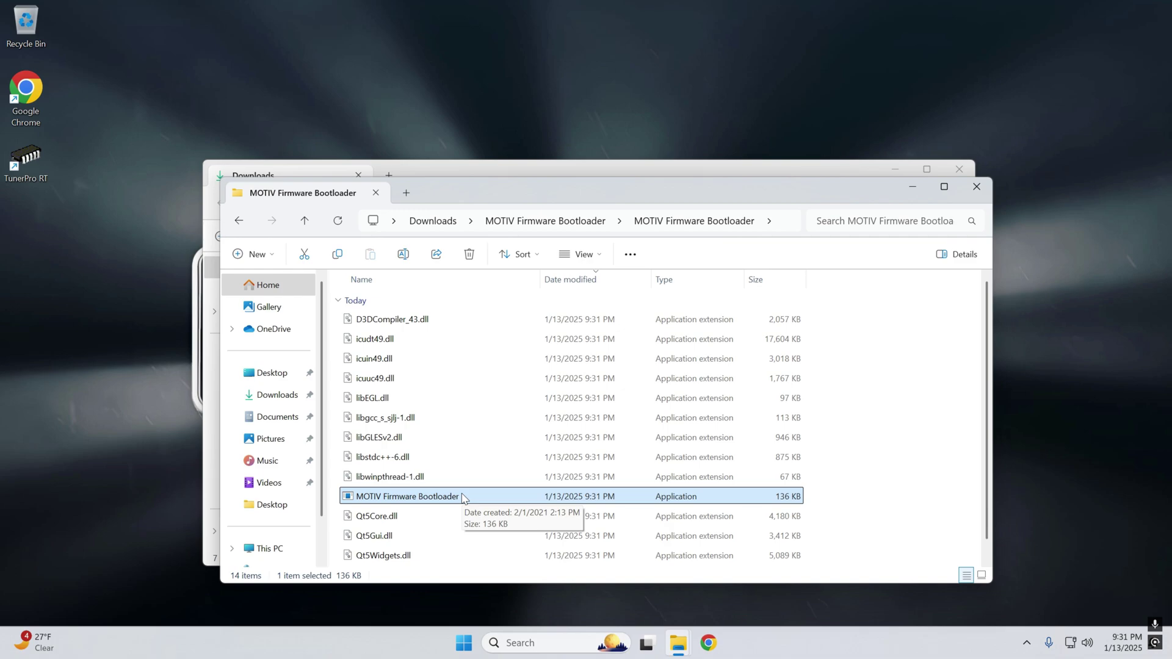
Relaunch the bootloader, import the v6.56 RFX PLUS hex, and run Erase/Program/Verify Device.
{"action": "double_click", "coordinate": [462, 496]}
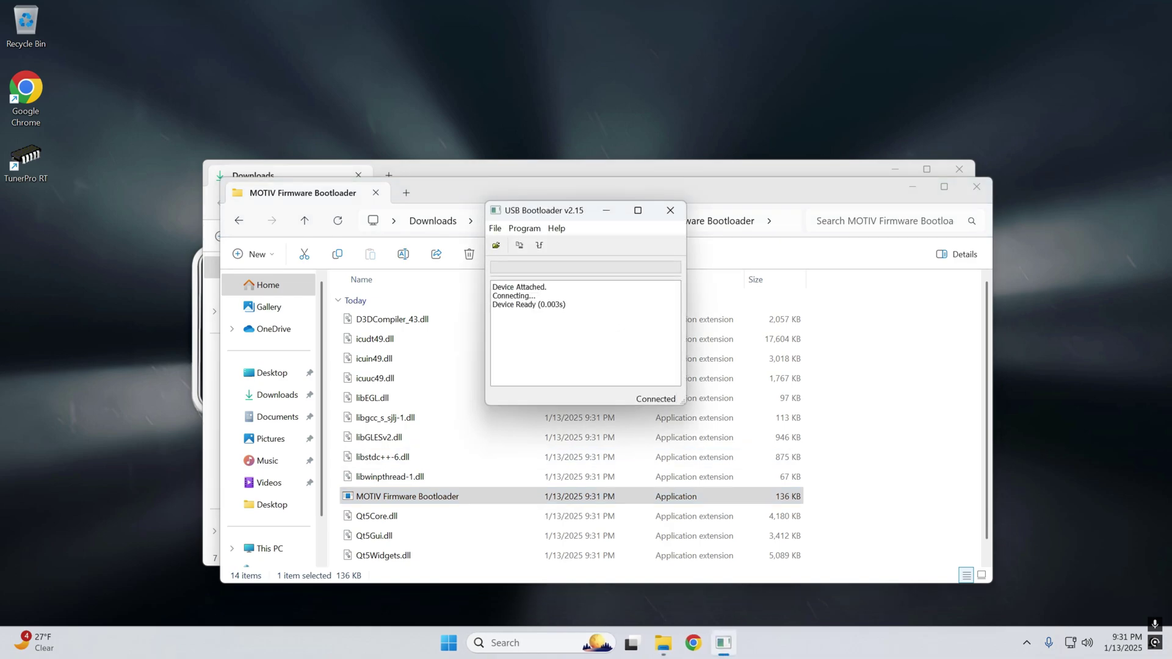
{"action": "left_click", "coordinate": [495, 227]}
{"action": "mouse_move", "coordinate": [516, 231]}
{"action": "left_click", "coordinate": [537, 242]}
{"action": "left_click", "coordinate": [675, 351]}
{"action": "left_click", "coordinate": [955, 524]}
{"action": "left_click", "coordinate": [523, 228]}
{"action": "left_click", "coordinate": [570, 243]}
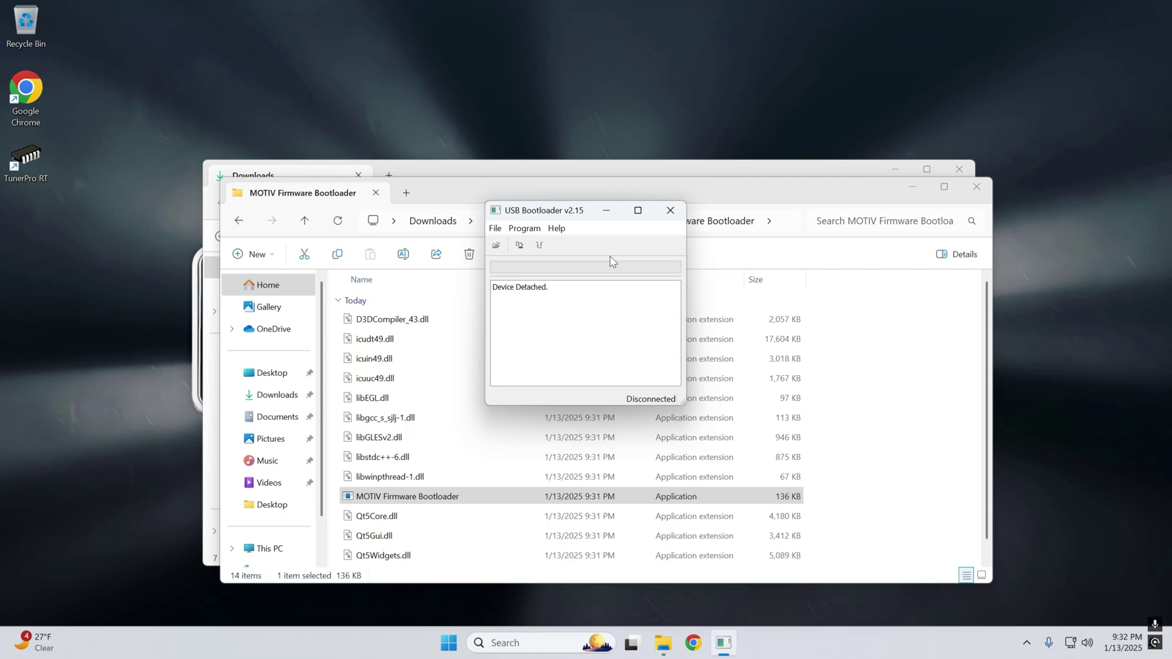
Close the bootloader and both Explorer windows, then start TunerPro RT past the Unregistered notice.
{"action": "left_click", "coordinate": [670, 210]}
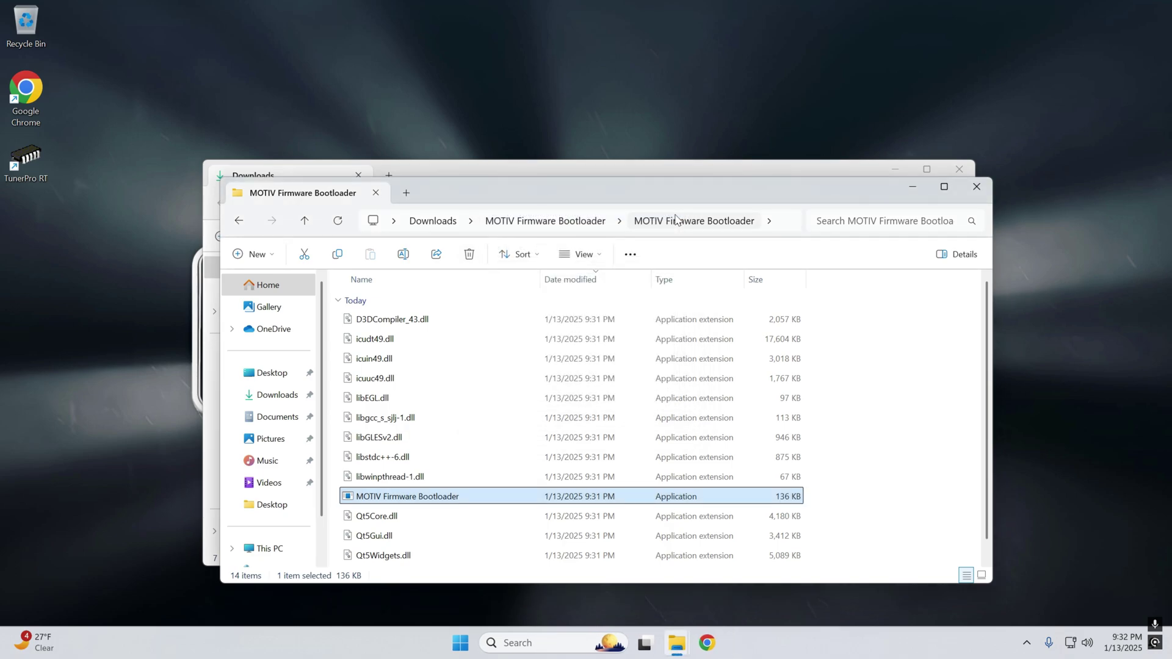
{"action": "left_click", "coordinate": [979, 190]}
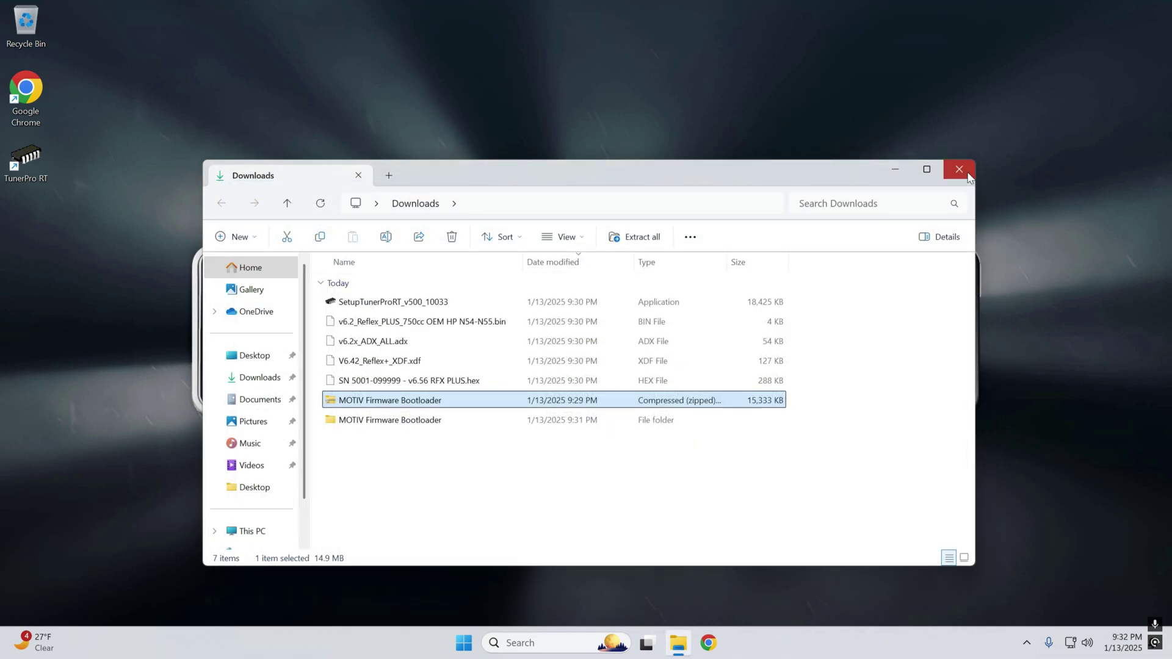
{"action": "left_click", "coordinate": [967, 177]}
{"action": "double_click", "coordinate": [20, 162]}
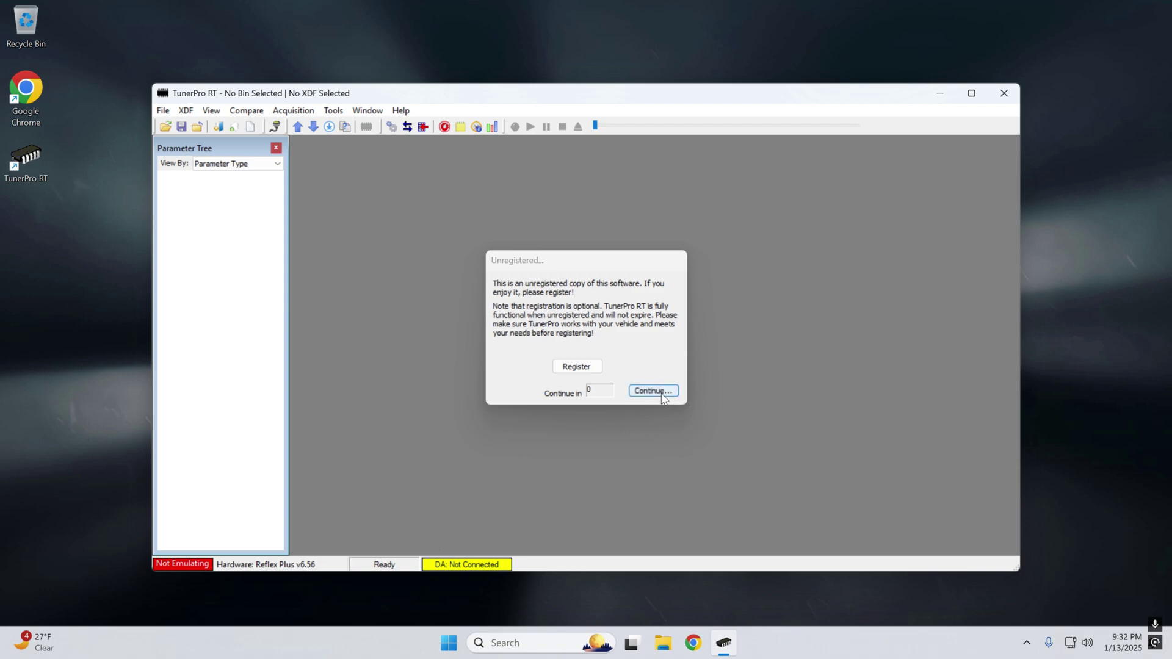
{"action": "left_click", "coordinate": [653, 391]}
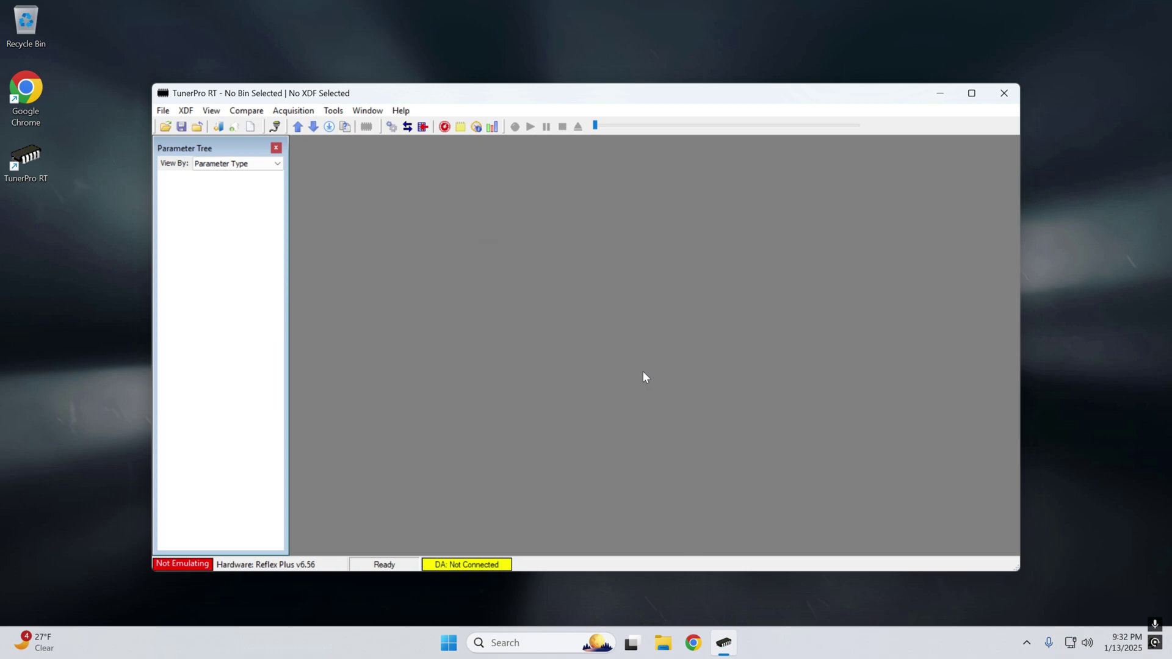
Set the Data Acq./Emulation plug-in Port Type to Shared with Emulator and save the Preferences.
{"action": "left_click", "coordinate": [333, 111]}
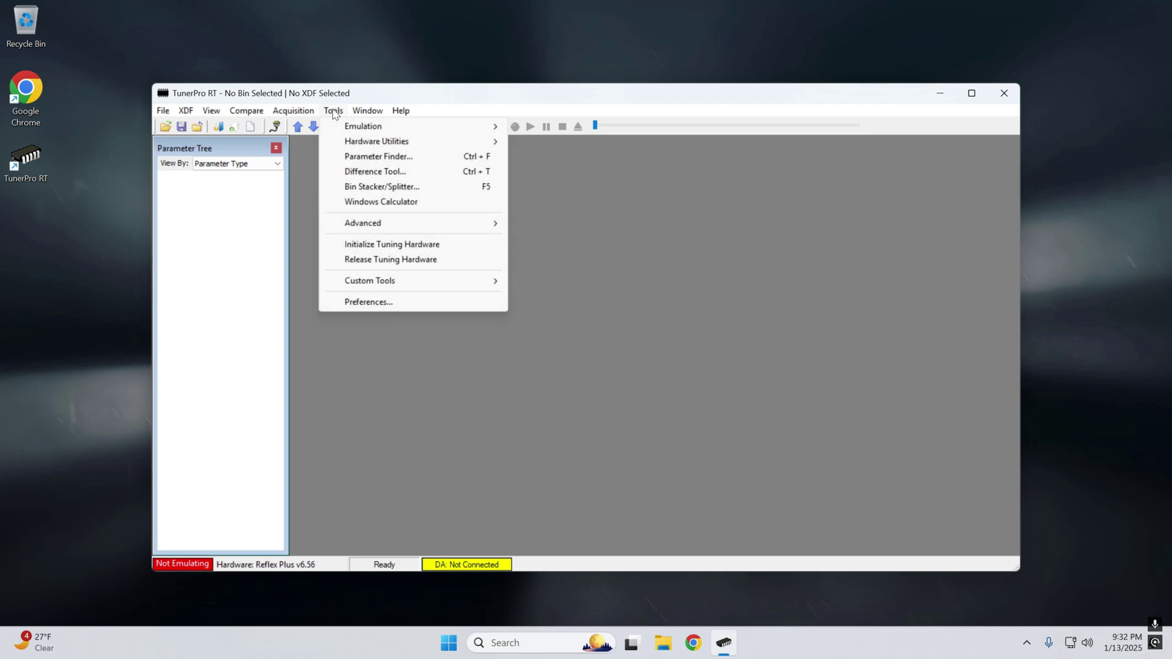
{"action": "left_click", "coordinate": [367, 302]}
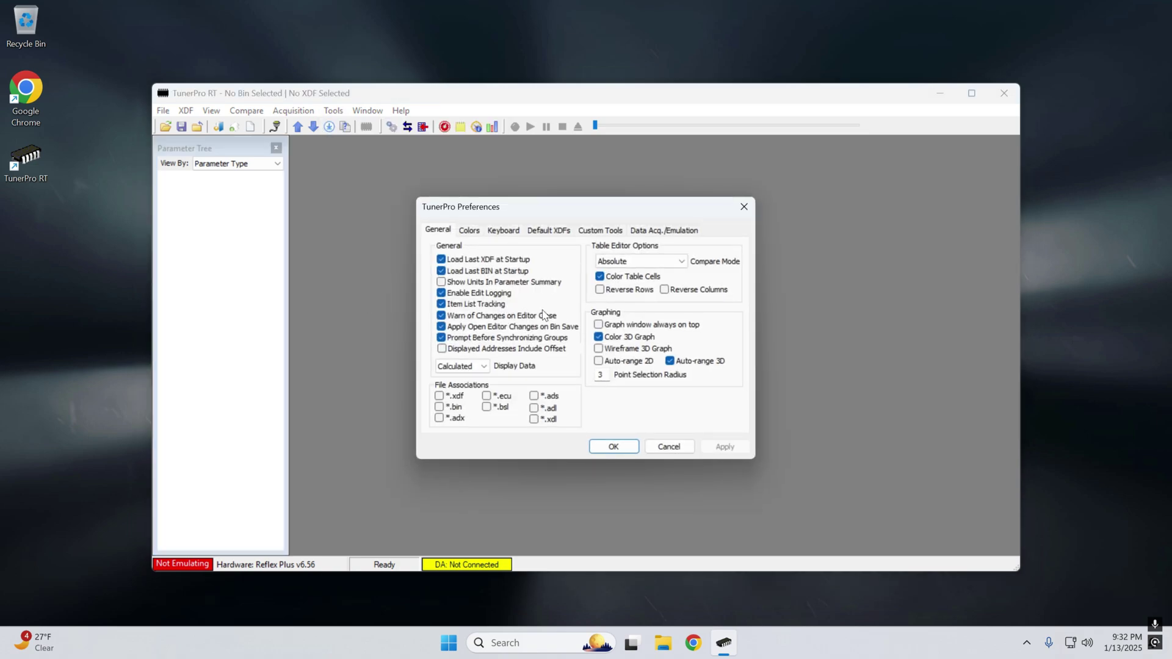
{"action": "left_click", "coordinate": [693, 232]}
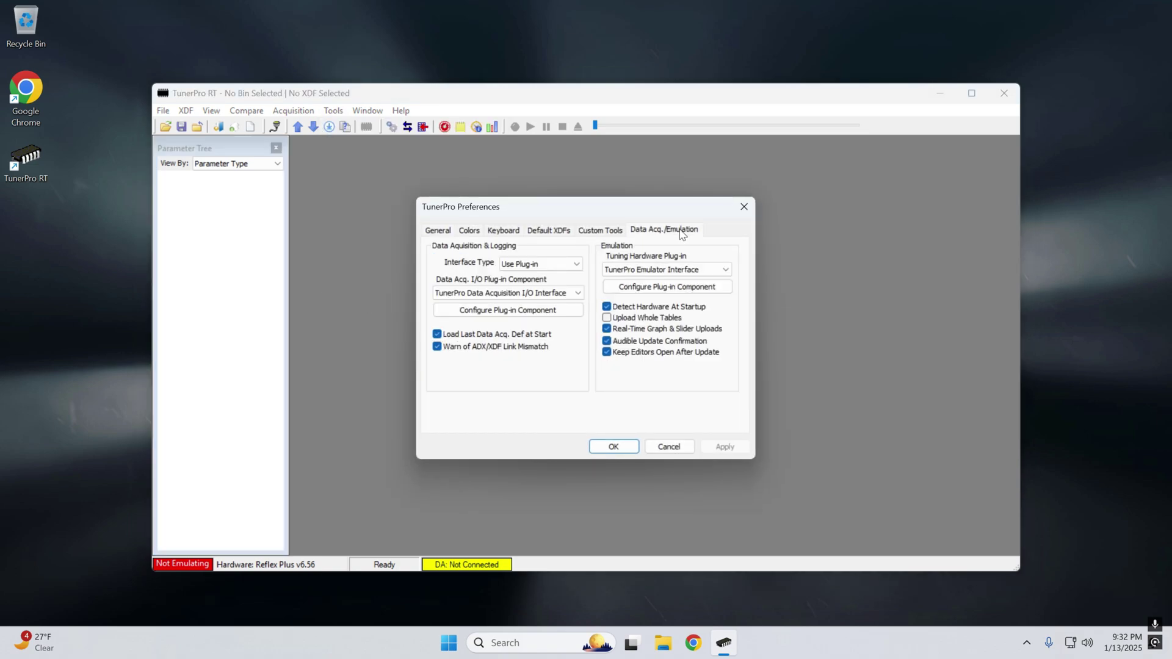
{"action": "left_click", "coordinate": [530, 317]}
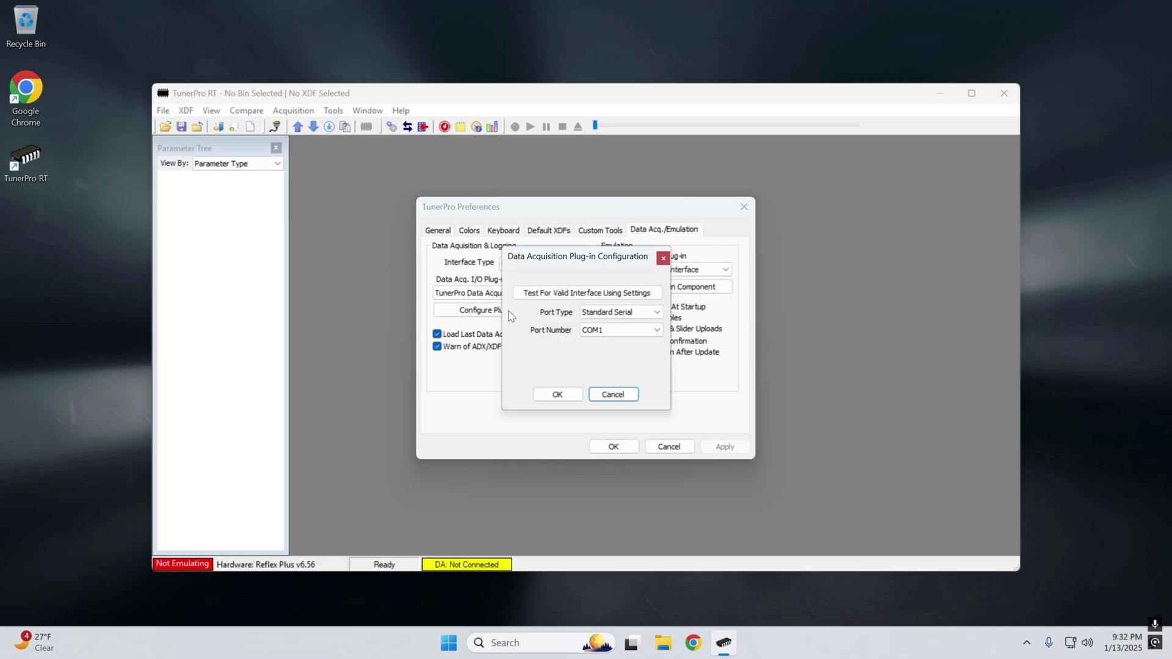
{"action": "left_click", "coordinate": [621, 312]}
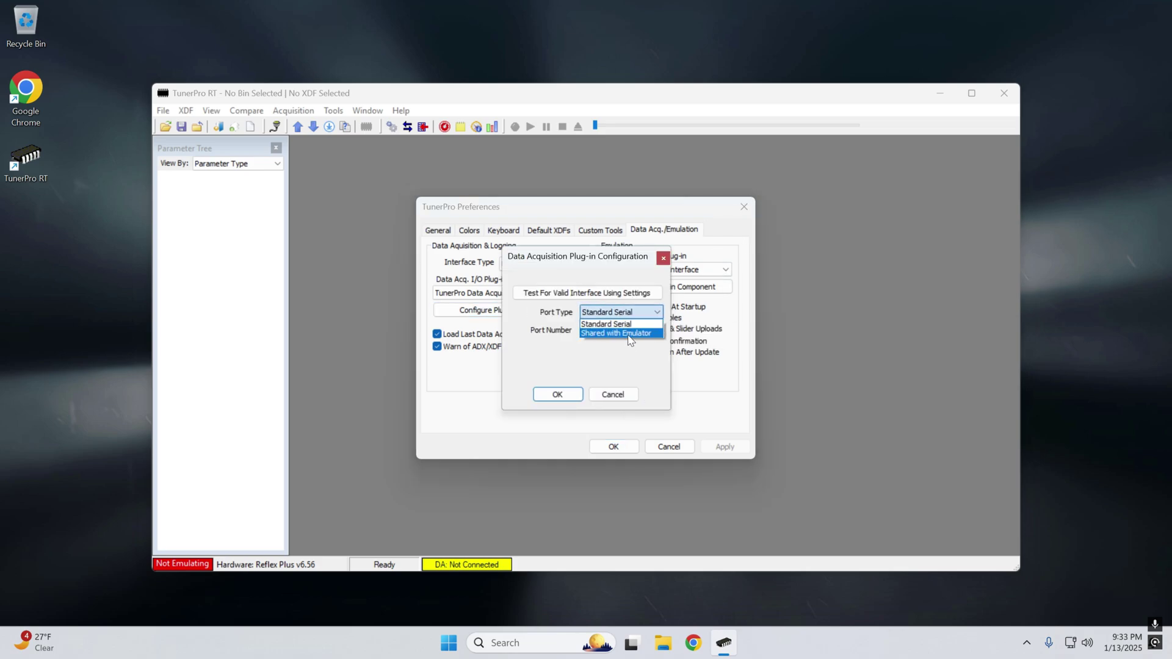
{"action": "left_click", "coordinate": [629, 337]}
{"action": "left_click", "coordinate": [571, 396]}
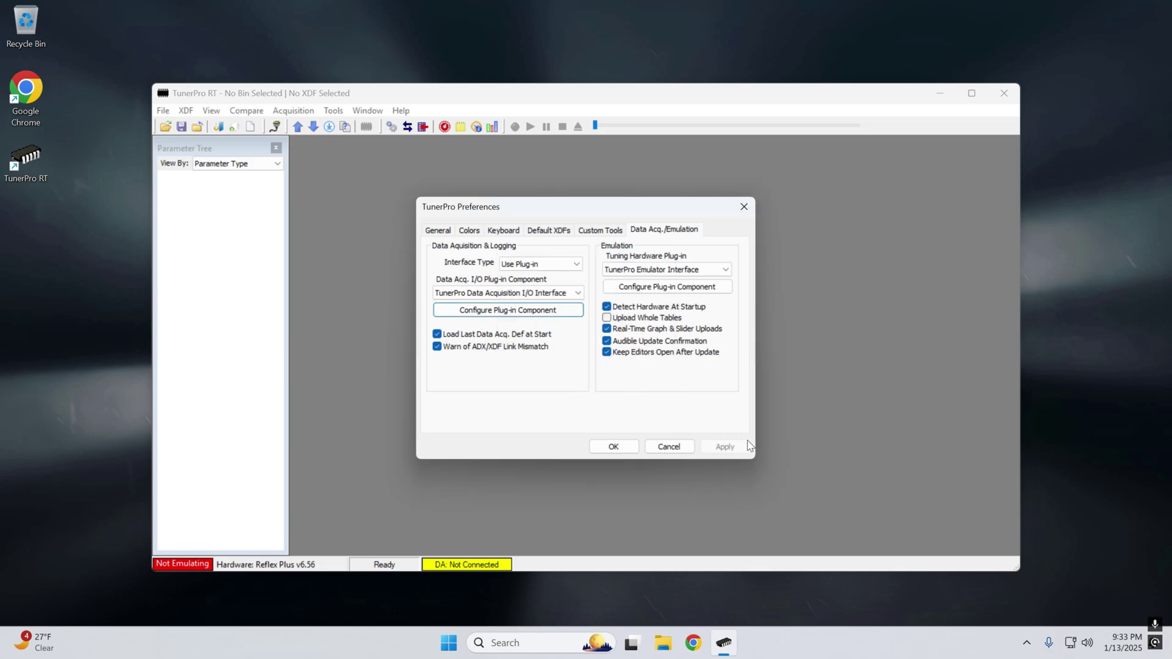
{"action": "left_click", "coordinate": [613, 447]}
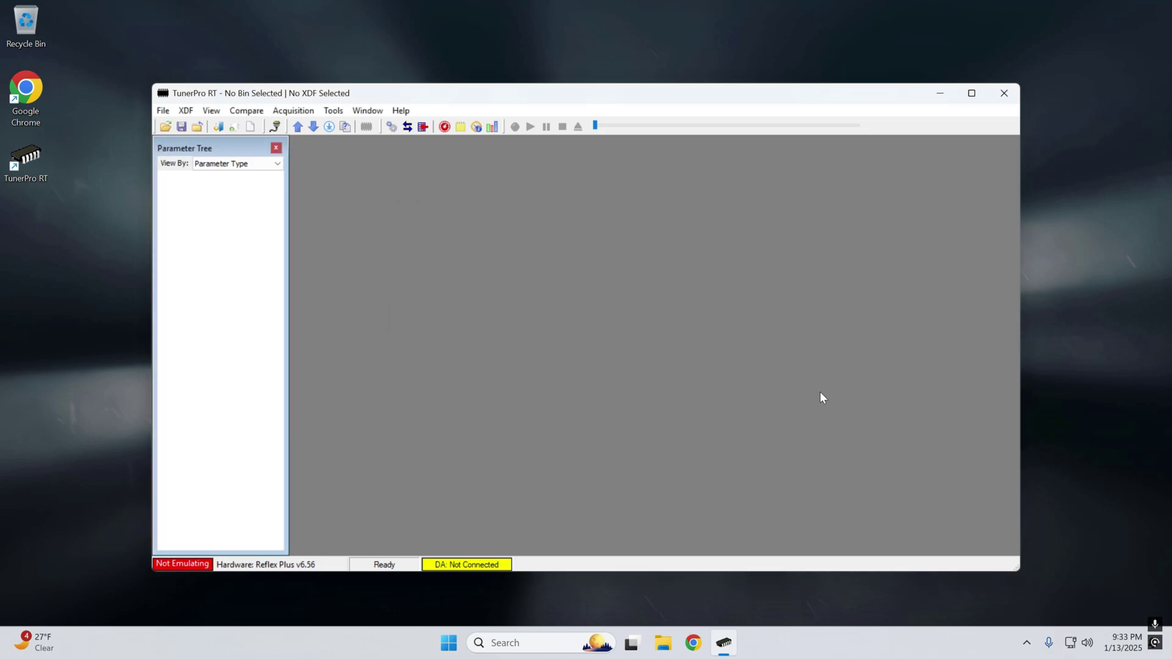
Enable the Data Acquisition Send Command toolbar from View > Toolbars.
{"action": "left_click", "coordinate": [209, 112]}
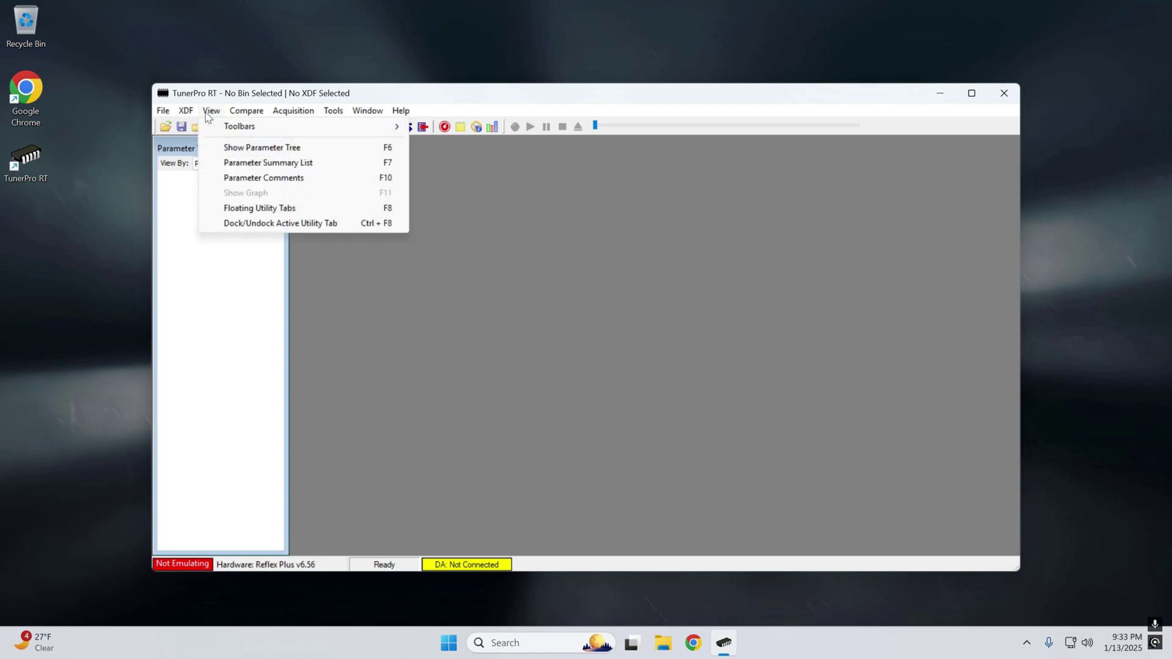
{"action": "mouse_move", "coordinate": [230, 129]}
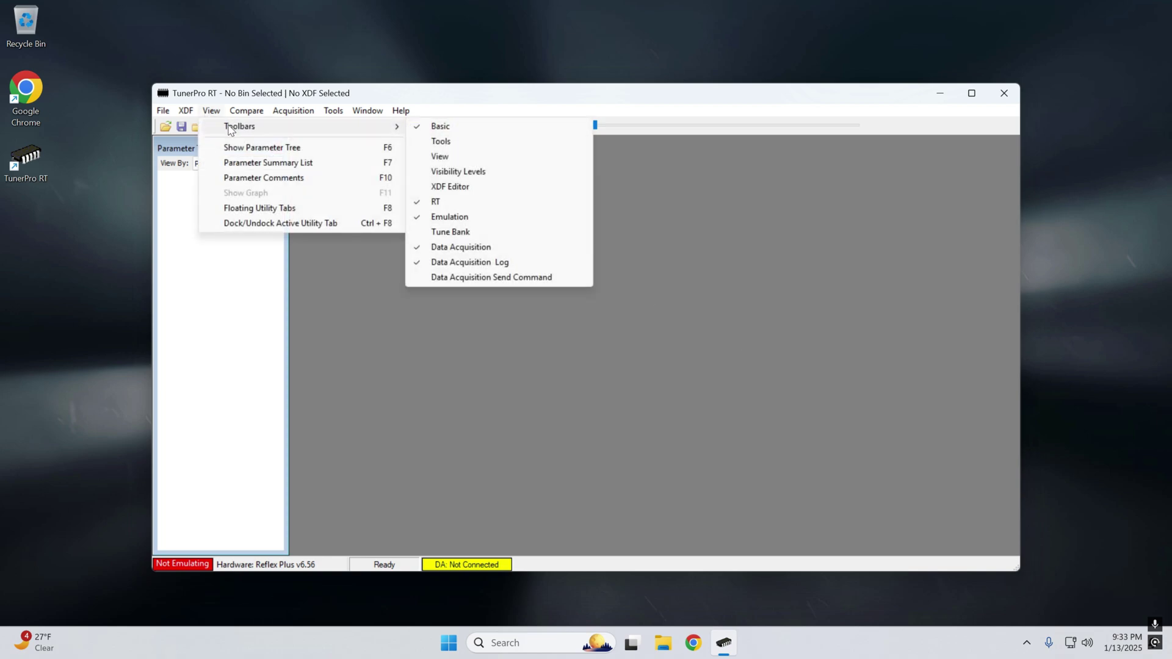
{"action": "left_click", "coordinate": [537, 279]}
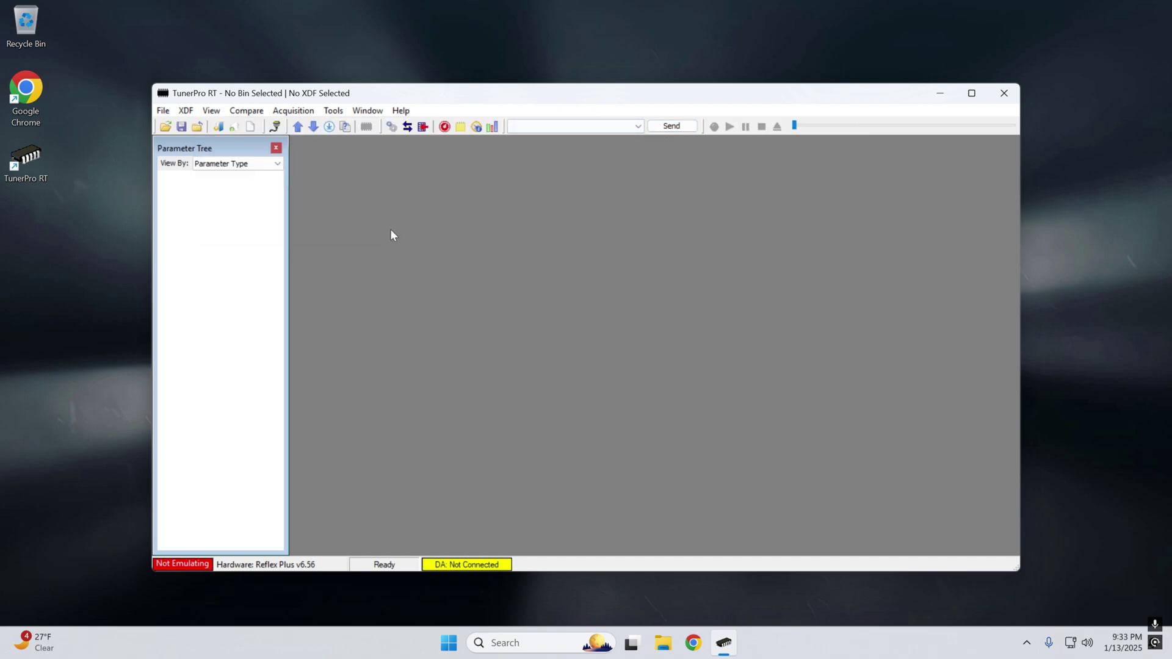
Load the v6.2x_ADX_ALL.adx definition file.
{"action": "left_click", "coordinate": [186, 111]}
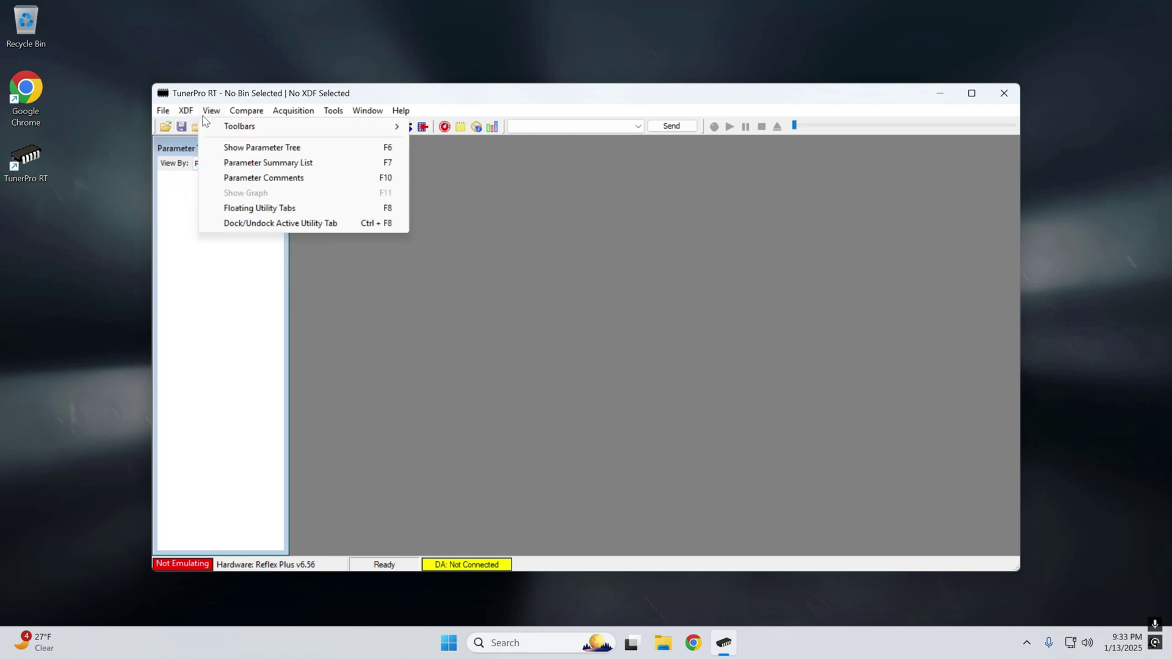
{"action": "left_click", "coordinate": [342, 127]}
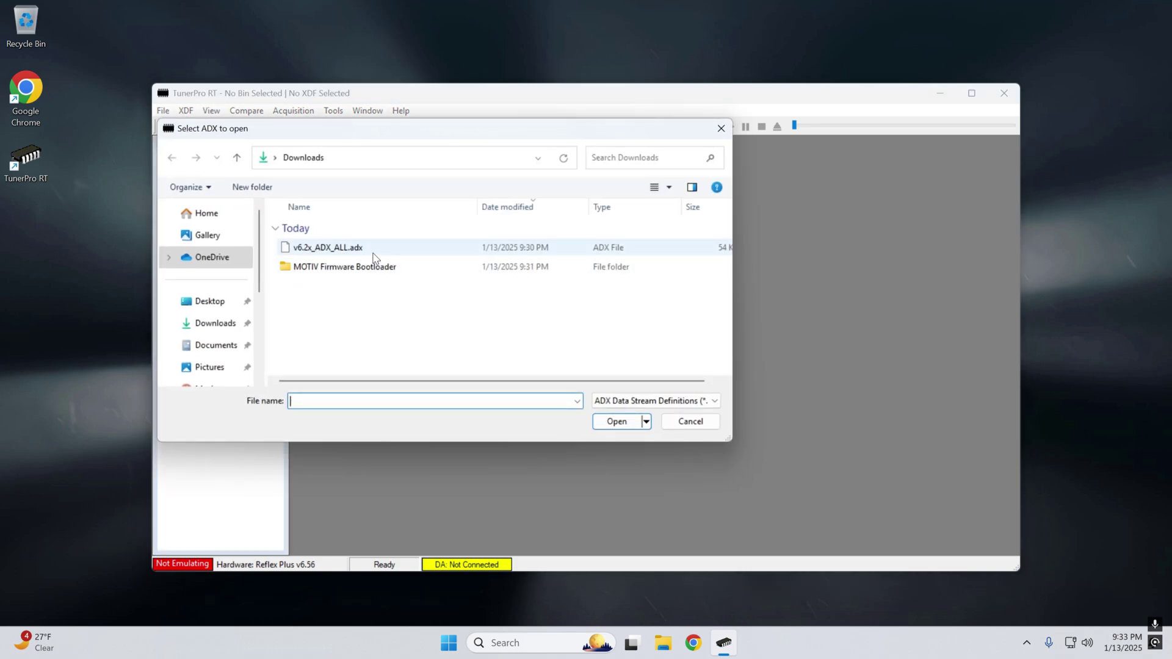
{"action": "left_click", "coordinate": [354, 246]}
{"action": "left_click", "coordinate": [614, 418]}
Select V6.42_Reflex+_XDF.xdf as the XDF.
{"action": "left_click", "coordinate": [186, 111]}
{"action": "left_click", "coordinate": [211, 126]}
{"action": "left_click", "coordinate": [427, 247]}
{"action": "left_click", "coordinate": [614, 422]}
Open v6.2_Reflex_PLUS_750cc OEM HP N54-N55.bin as the base bin.
{"action": "left_click", "coordinate": [163, 111]}
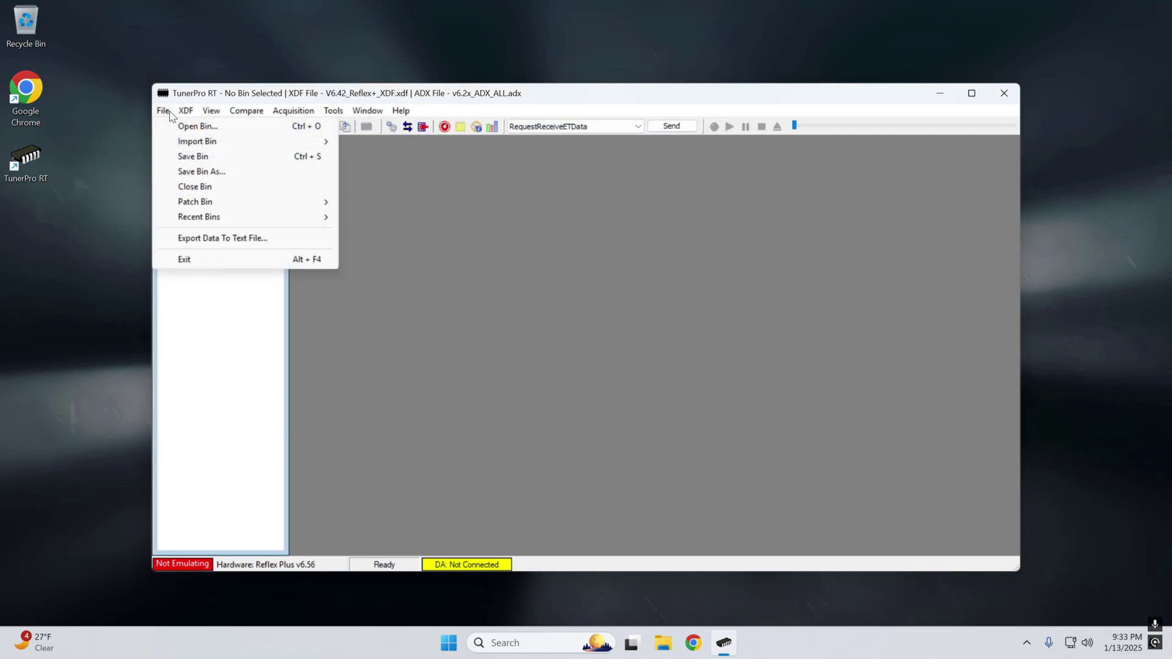
{"action": "left_click", "coordinate": [195, 127]}
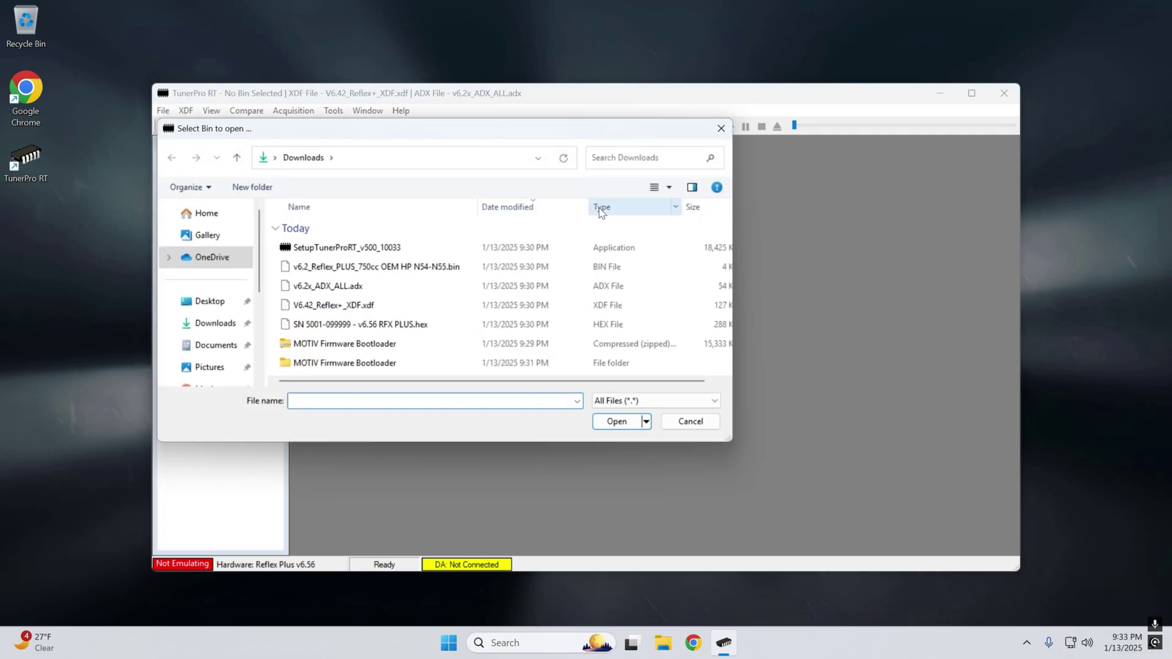
{"action": "left_click", "coordinate": [460, 266]}
{"action": "left_click", "coordinate": [625, 421]}
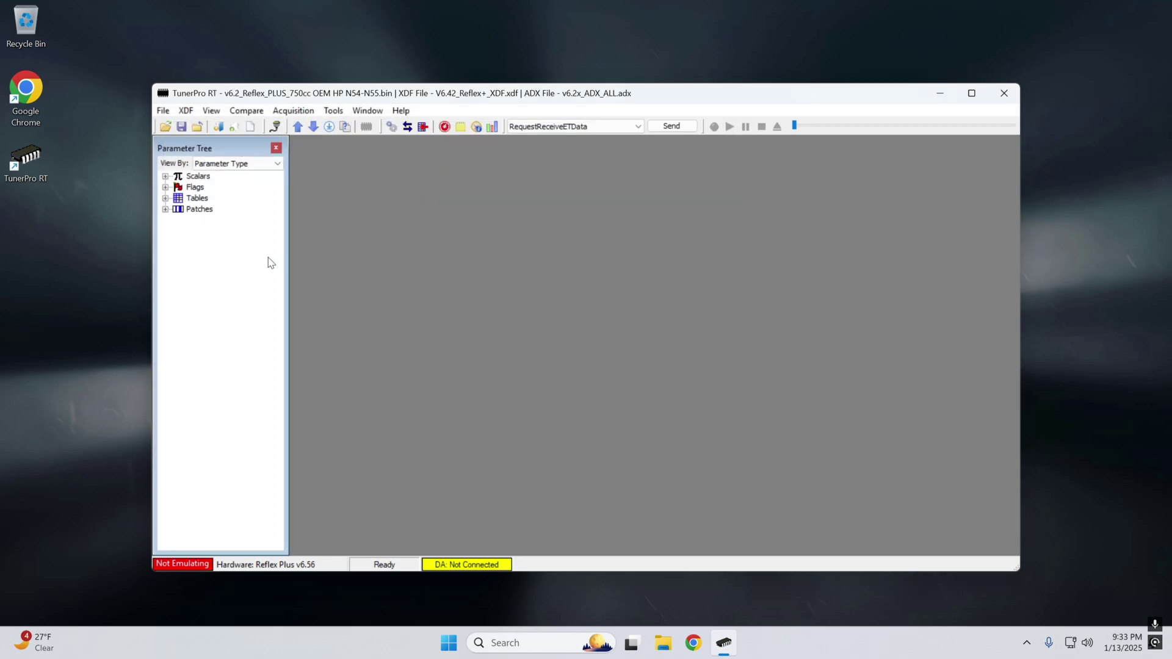
Upload the 750cc OEM HP N54-N55 base bin to the ReFlex Plus hardware.
{"action": "left_click", "coordinate": [300, 127]}
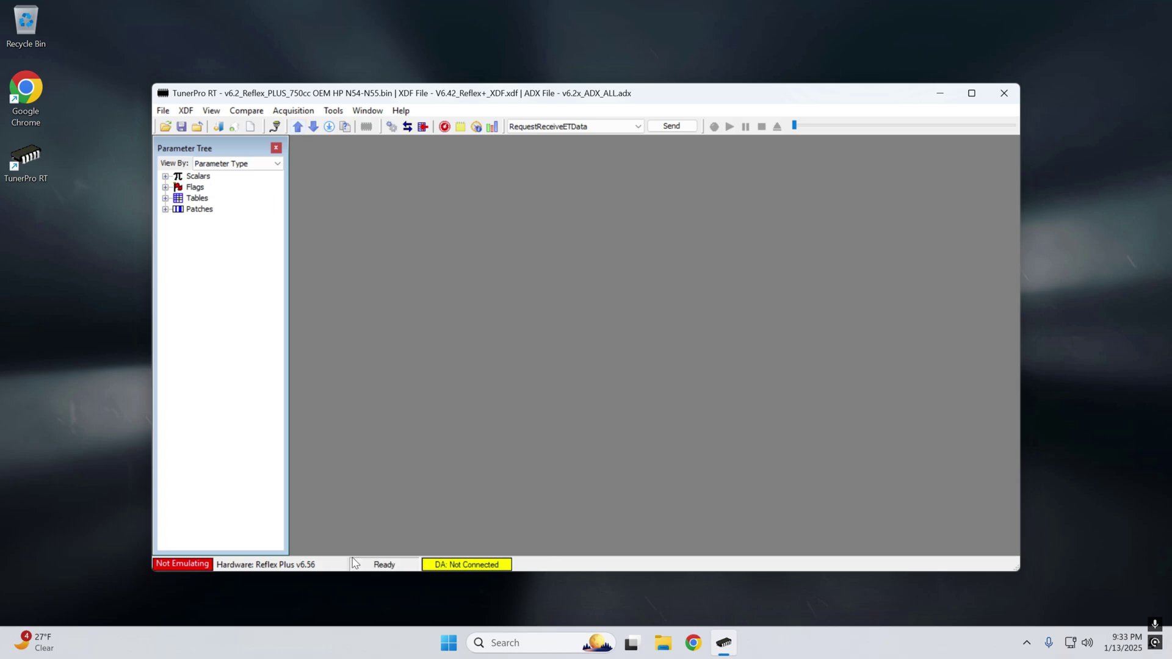